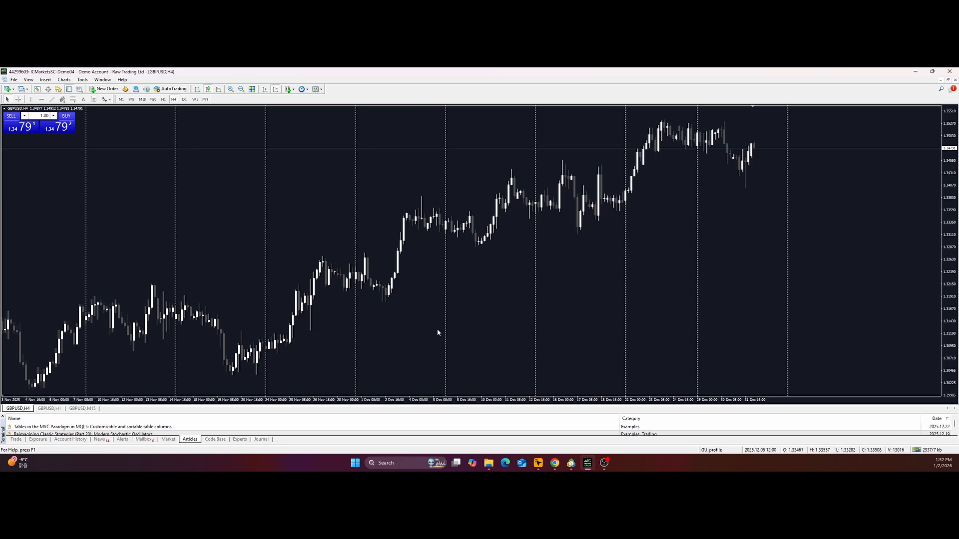
Extract the Supply_and_Demand_v1.08_mt4 archive in the supply_demand downloads folder using File Explorer.
left_click(489, 465)
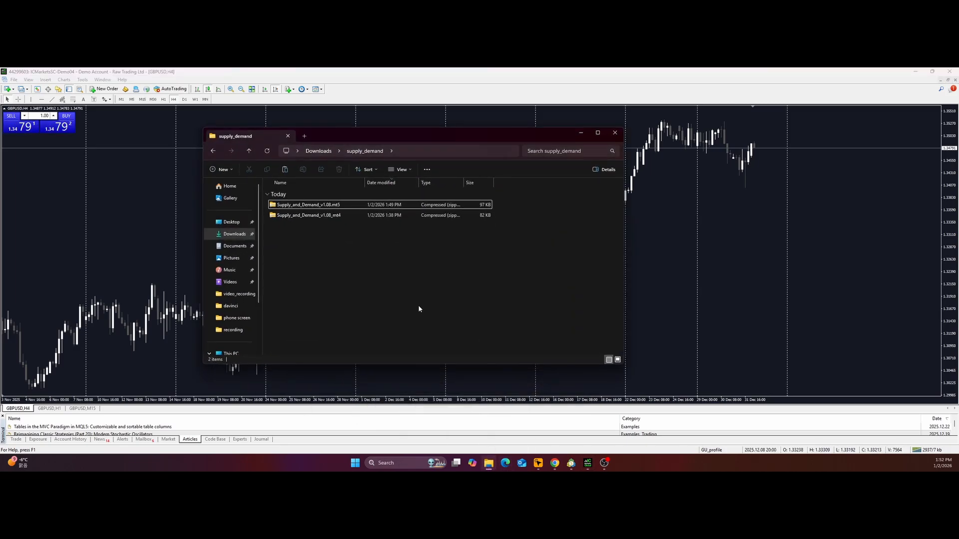
left_click(301, 216)
right_click(301, 217)
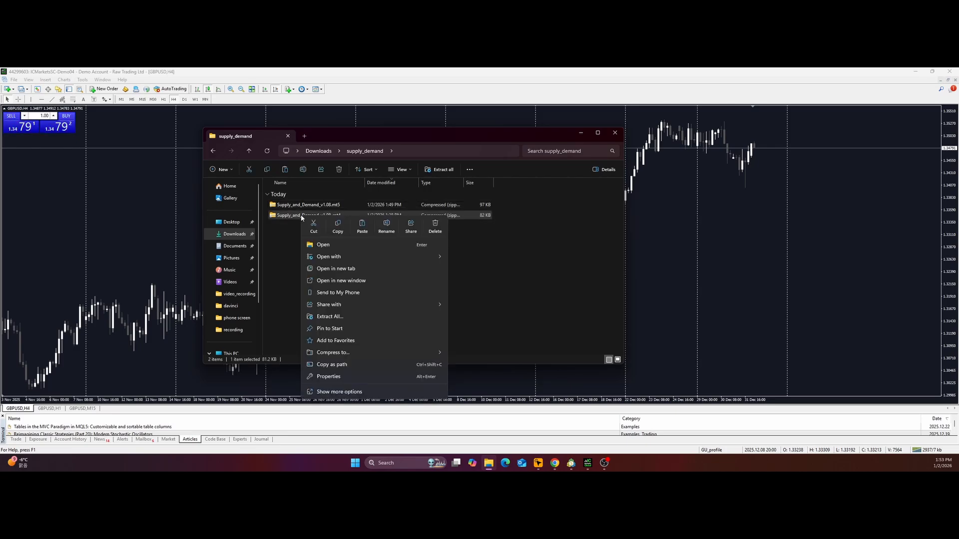
left_click(331, 316)
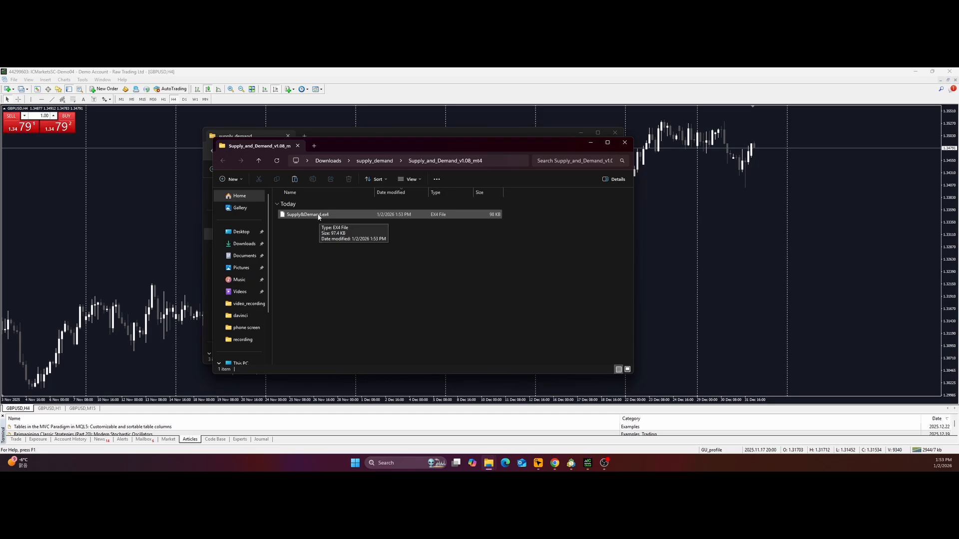
Copy the extracted Supply&Demand.ex4 file and minimize both File Explorer windows.
left_click(318, 216)
right_click(318, 217)
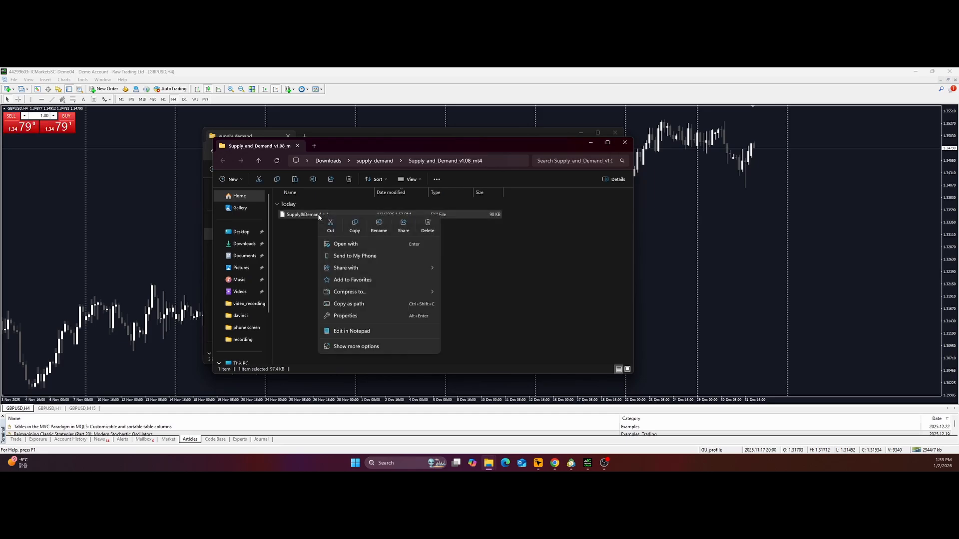
left_click(355, 225)
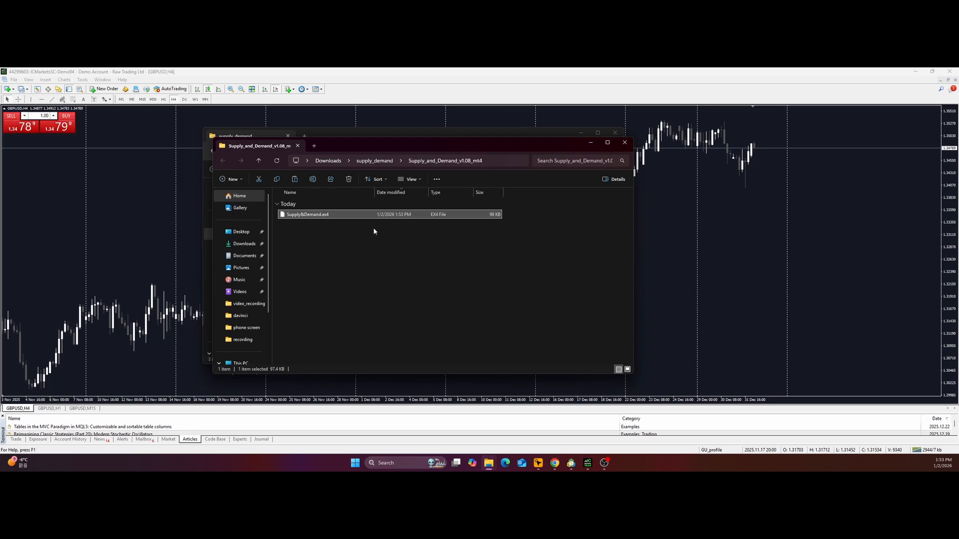
left_click(591, 143)
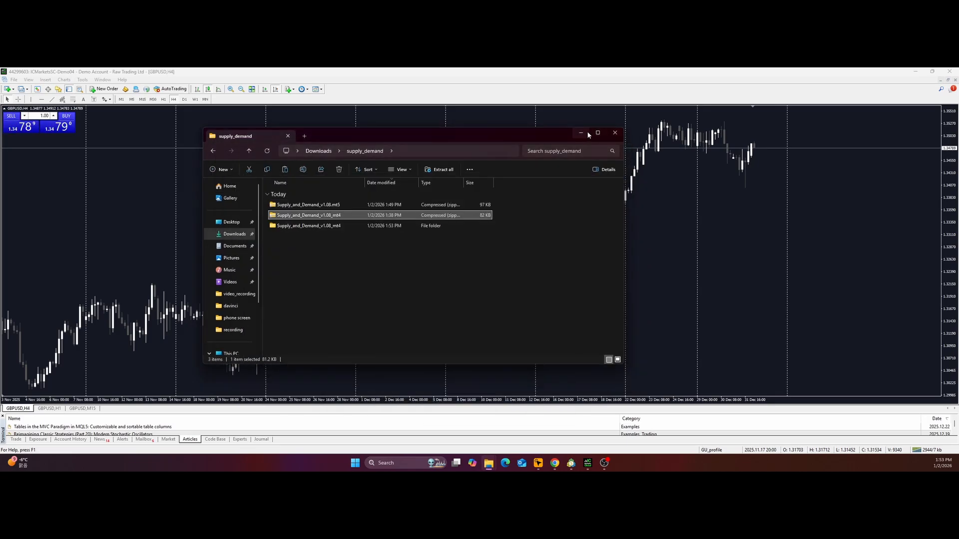
left_click(581, 132)
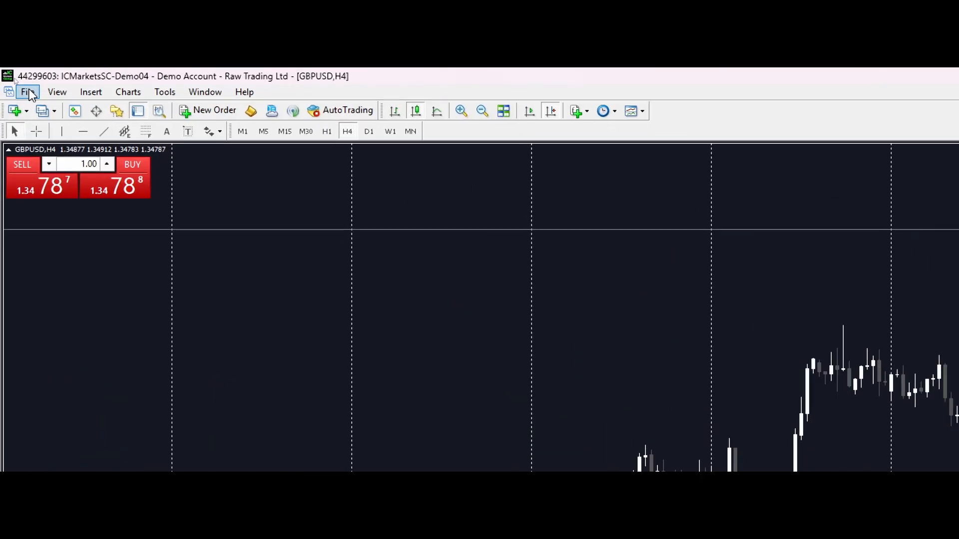
Open the MetaTrader 4 data folder and go to the Indicators folder inside MQL4.
left_click(28, 93)
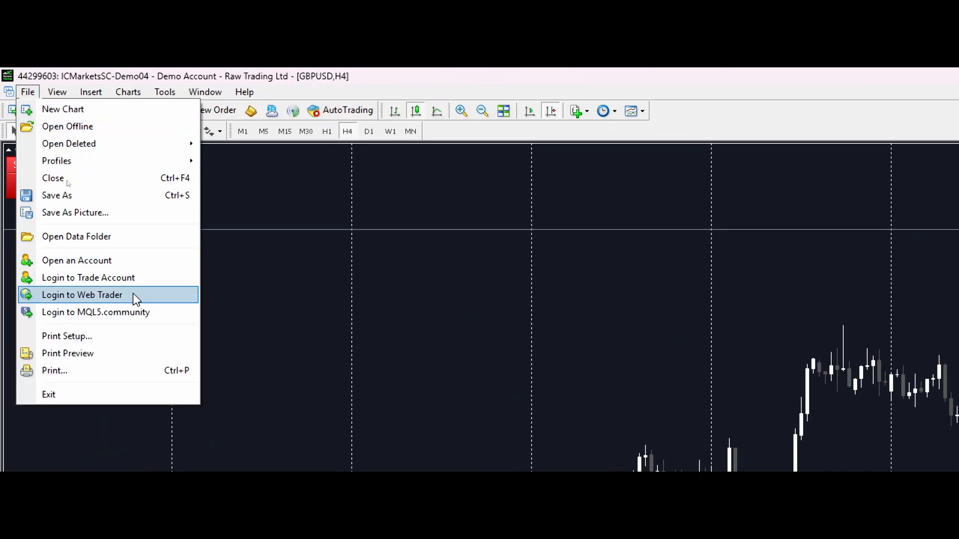
left_click(79, 243)
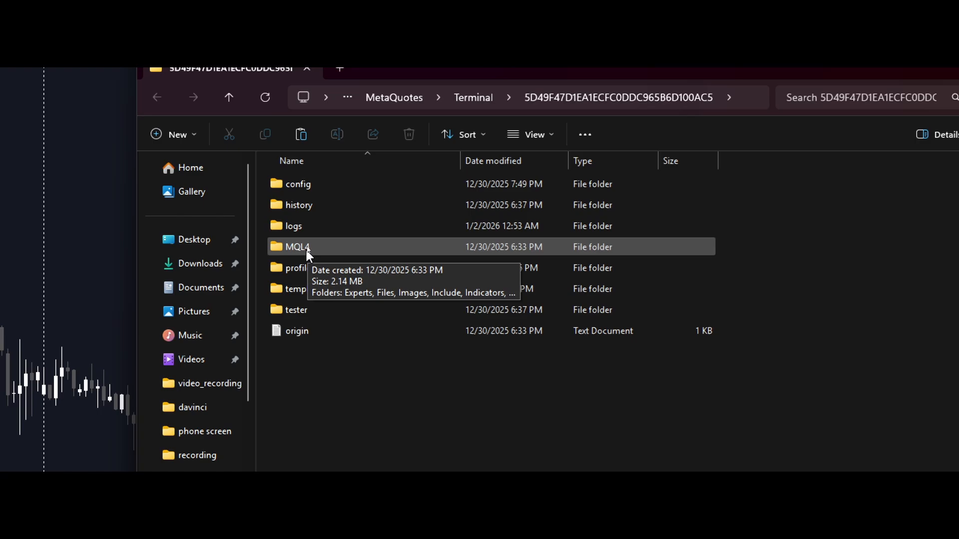
double_click(316, 247)
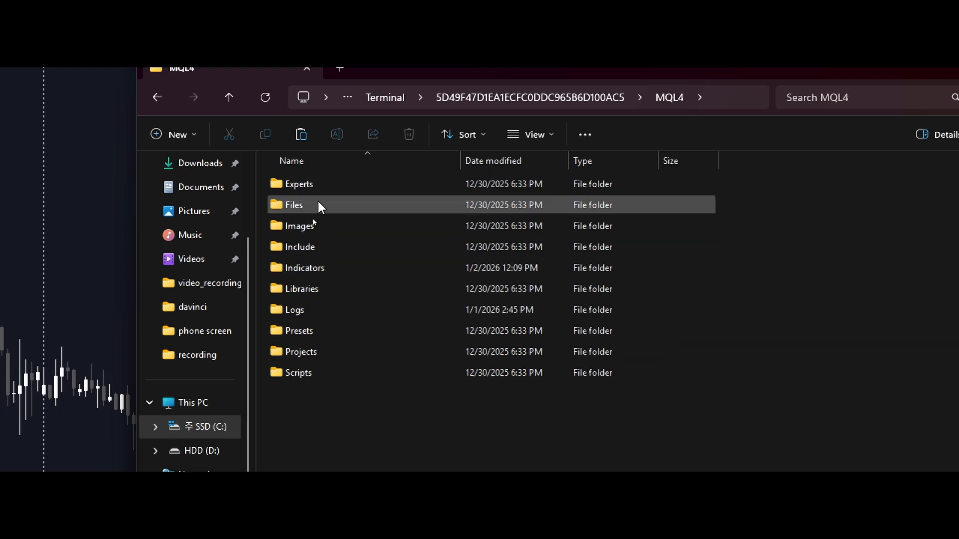
double_click(321, 268)
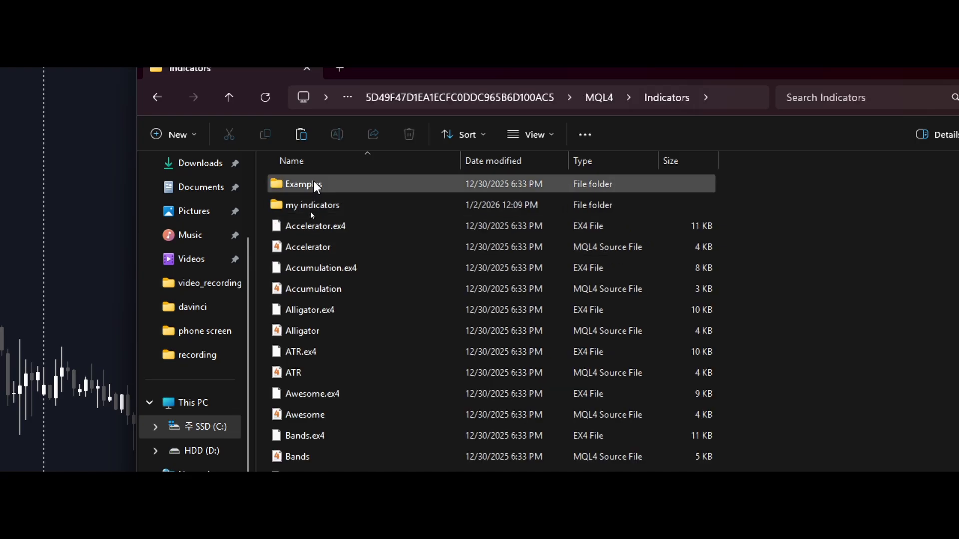
Paste the copied Supply&Demand.ex4 file into the my indicators folder and close the folder window.
mouse_move(297, 205)
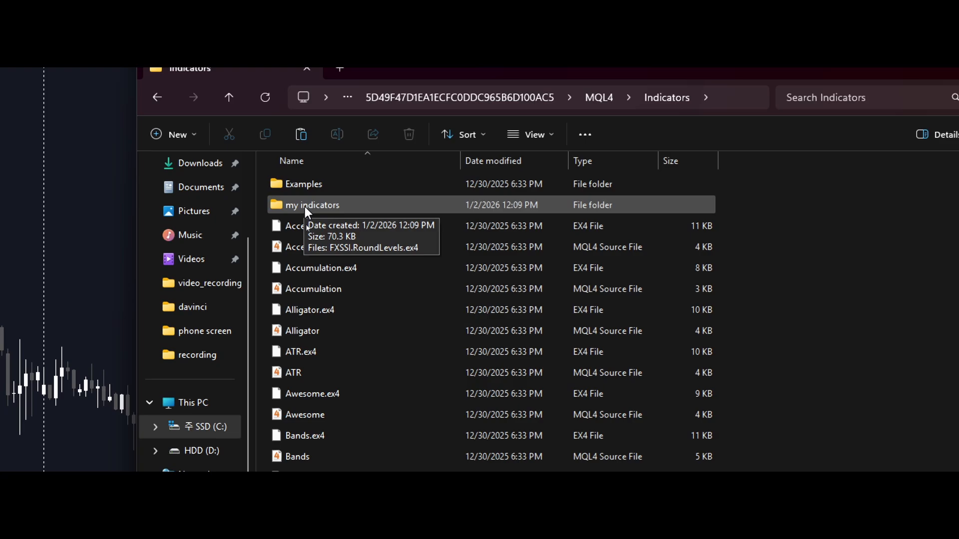
double_click(305, 207)
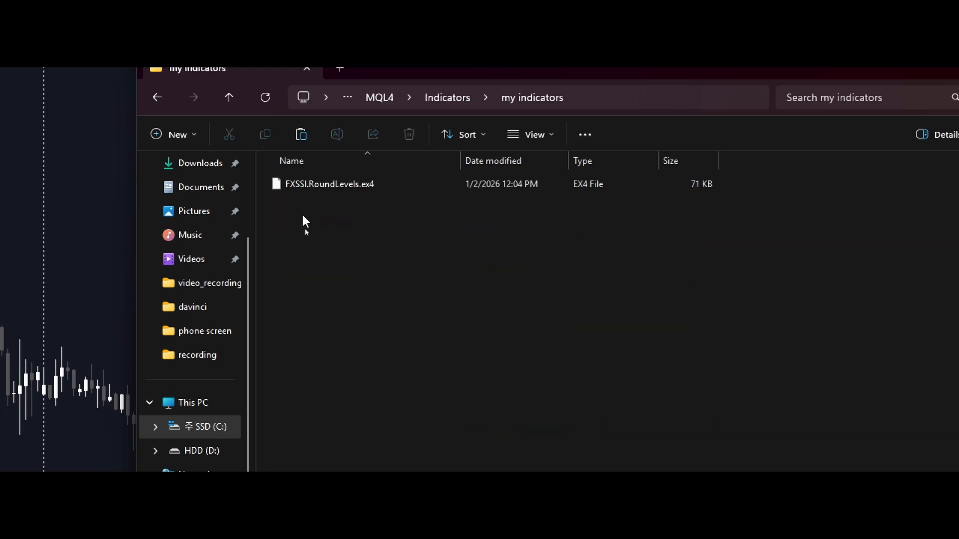
right_click(303, 216)
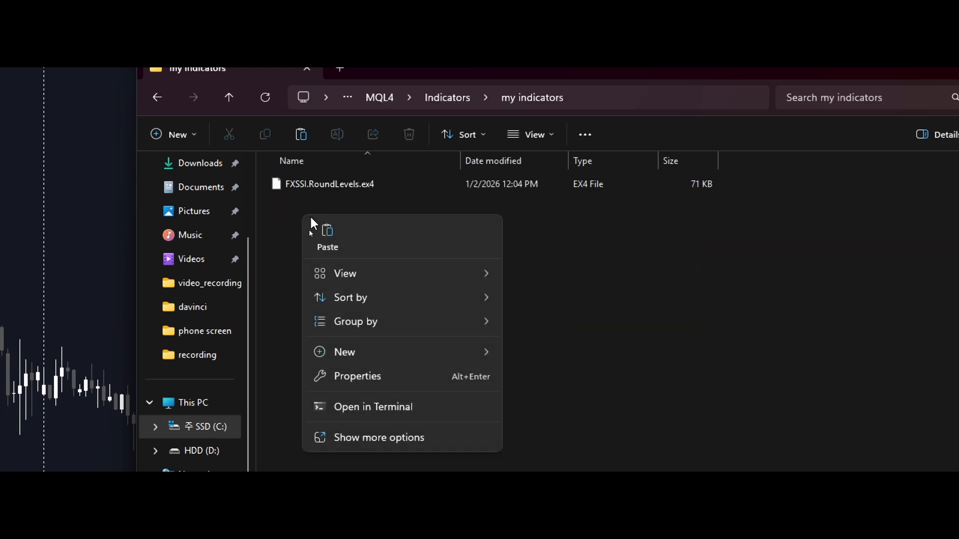
left_click(337, 238)
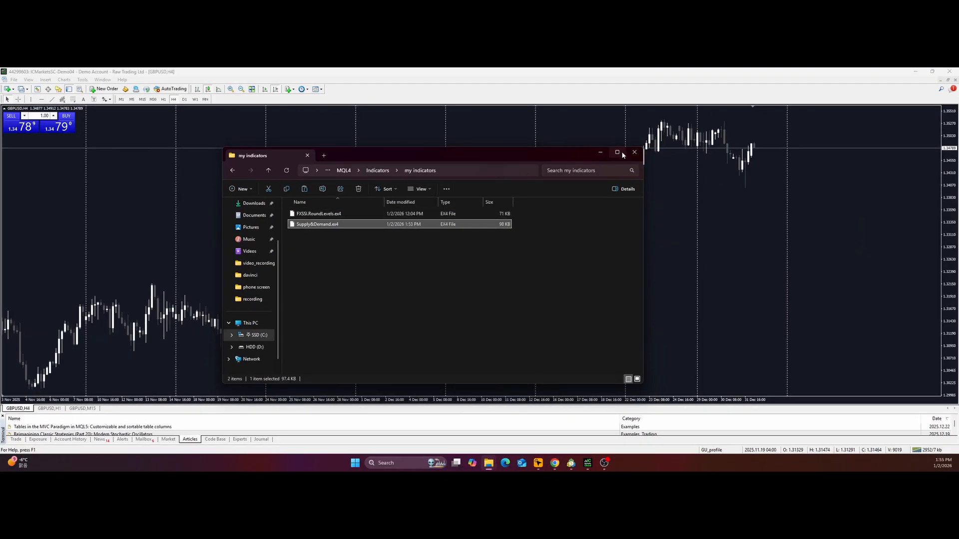
left_click(634, 152)
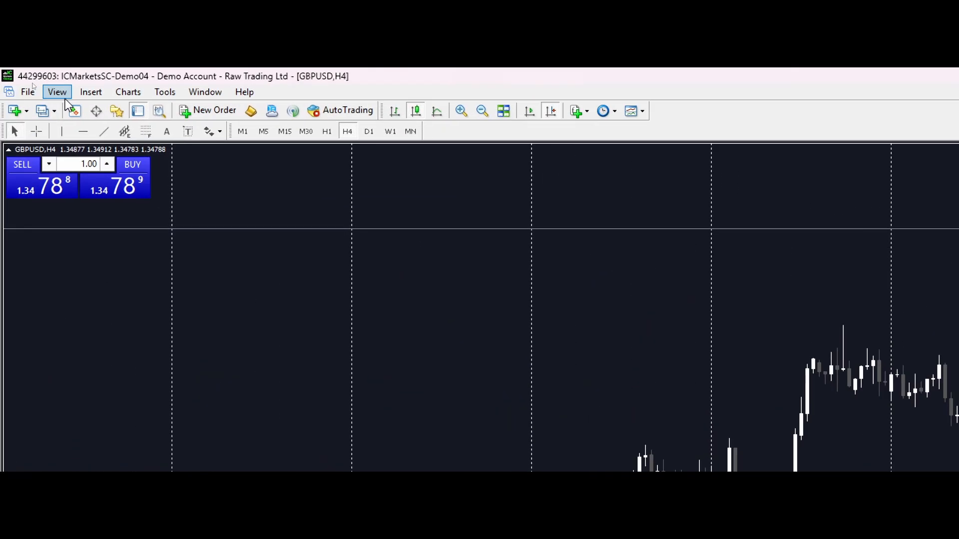
Show the Navigator and refresh its my indicators group to load the new indicator.
left_click(61, 92)
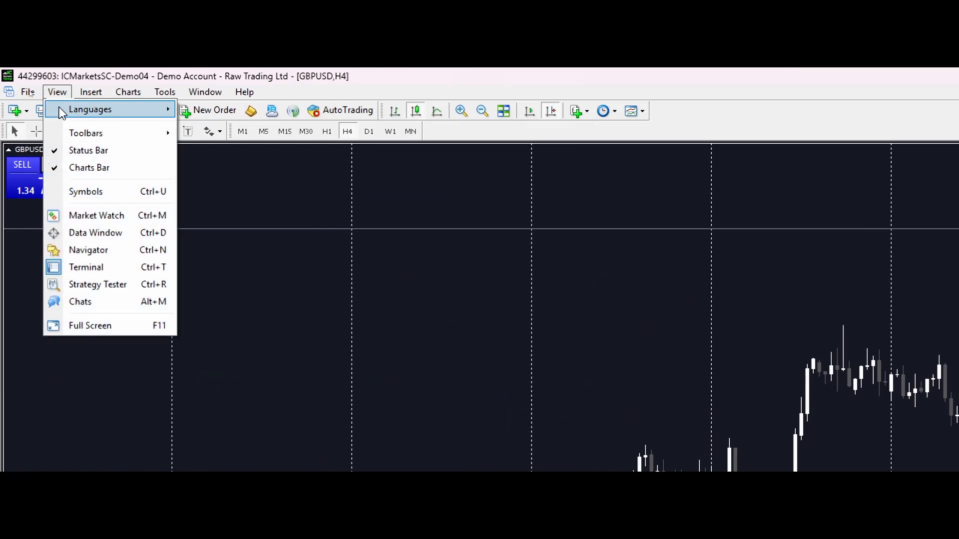
left_click(92, 251)
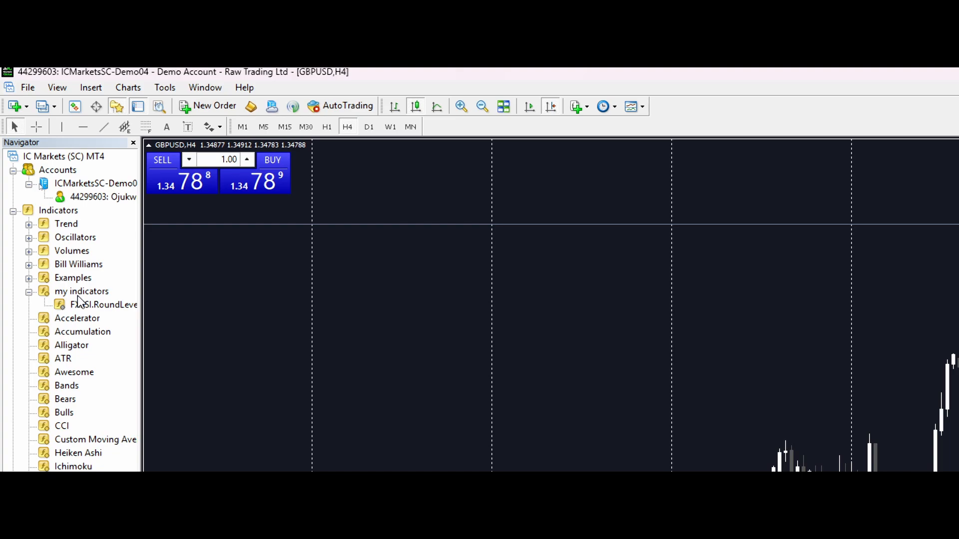
right_click(79, 294)
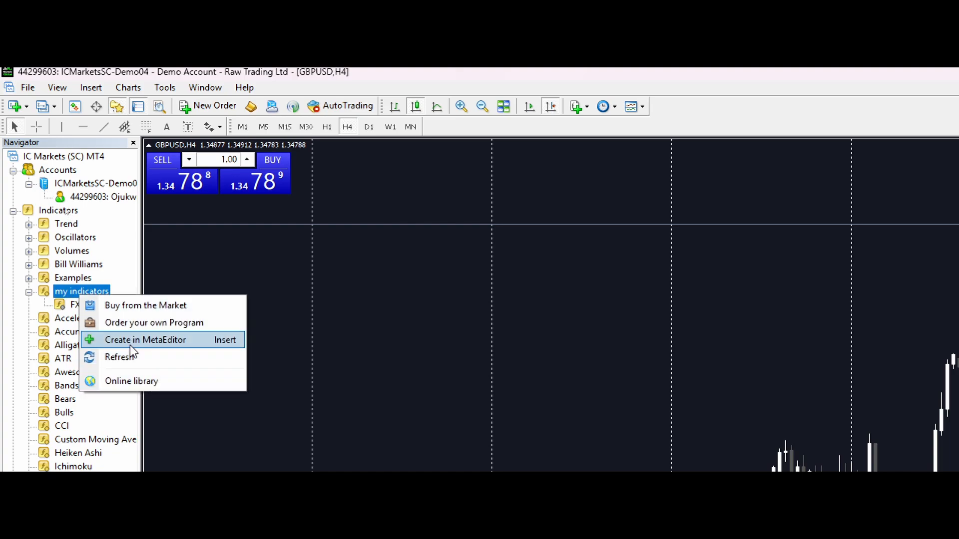
left_click(126, 359)
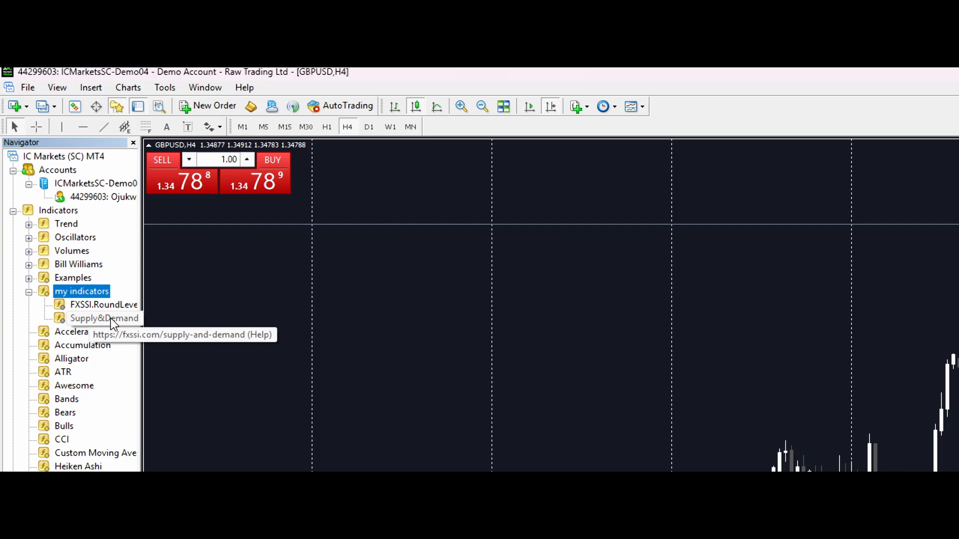
Start adding the Supply&Demand indicator to the GBPUSD H4 chart and allow DLL imports for it.
double_click(106, 322)
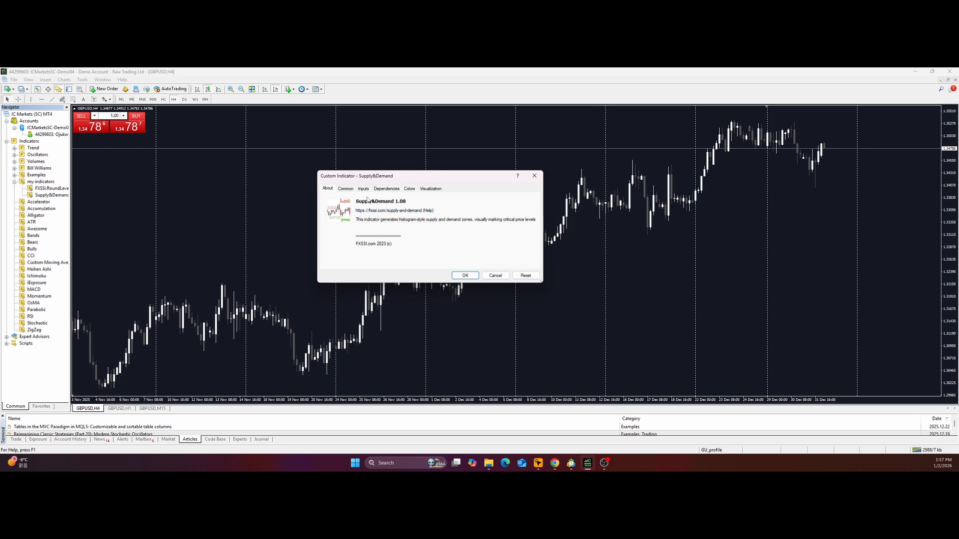
left_click(347, 190)
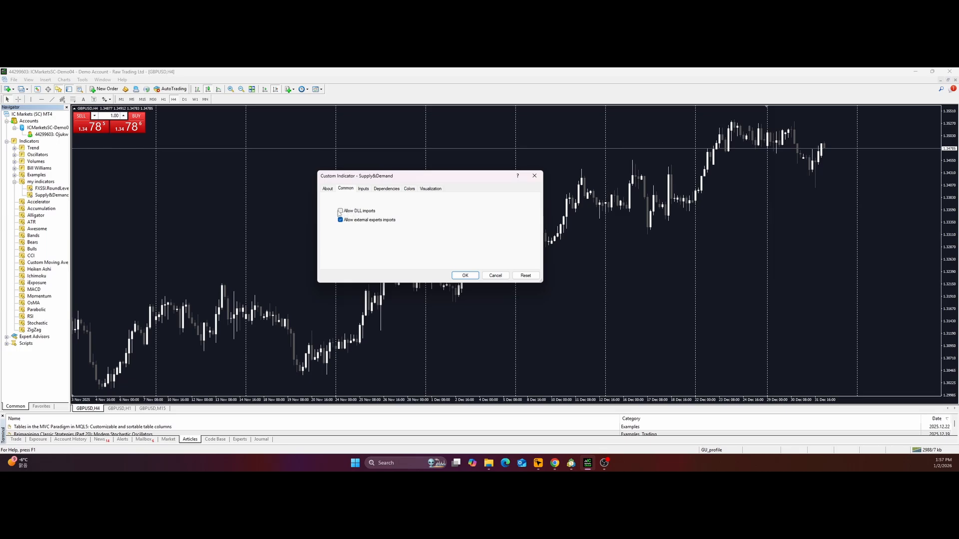
left_click(341, 212)
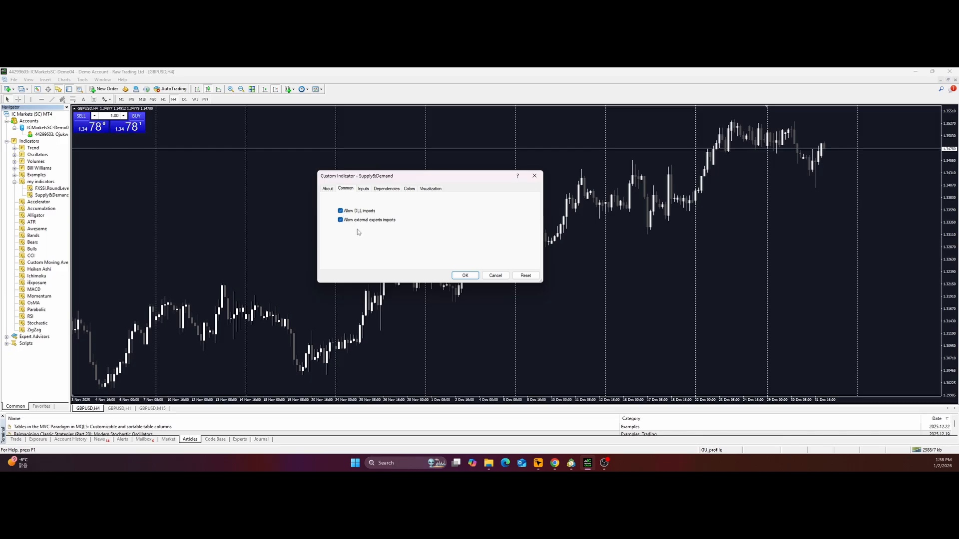
Review the Supply&Demand indicator's input parameters, dependencies and color settings.
left_click(363, 189)
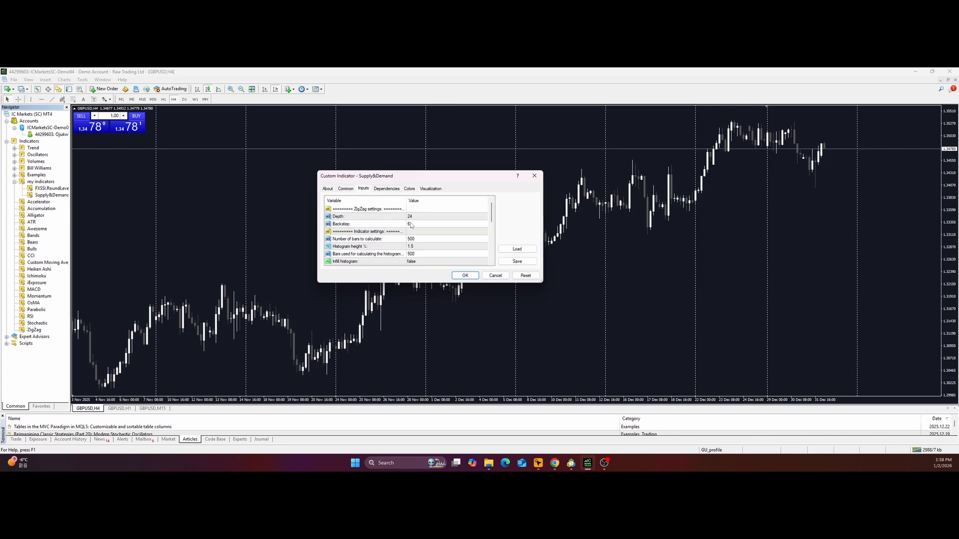
scroll(411, 224, "down", 3)
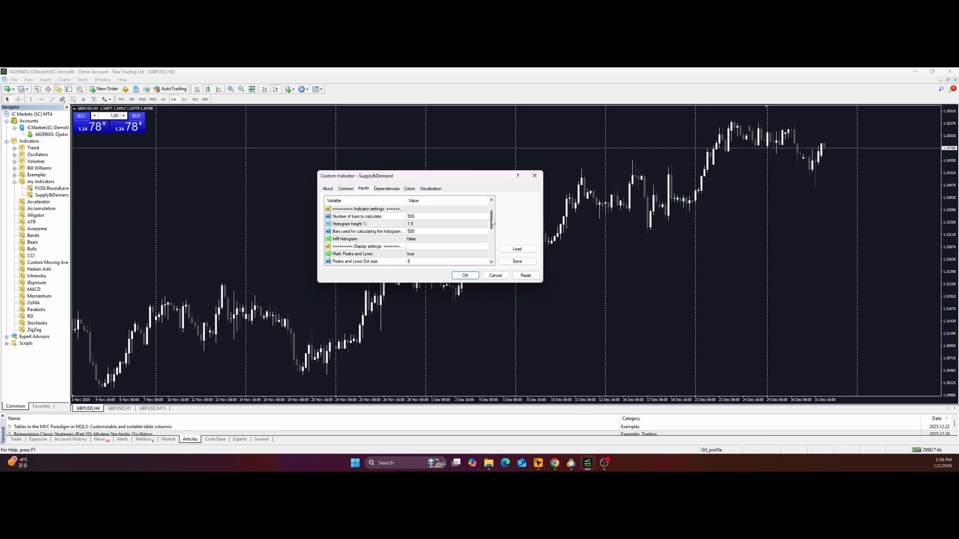
scroll(440, 222, "up", 3)
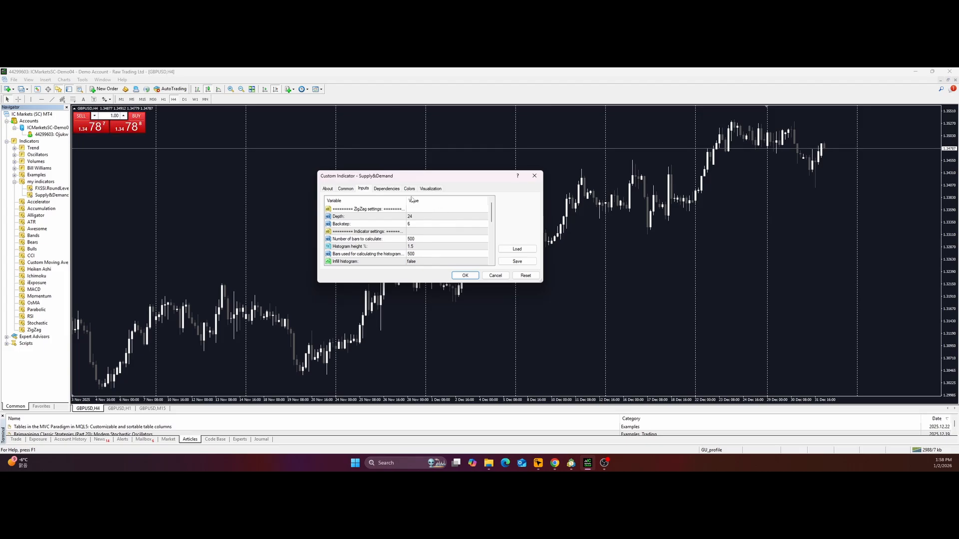
left_click(394, 190)
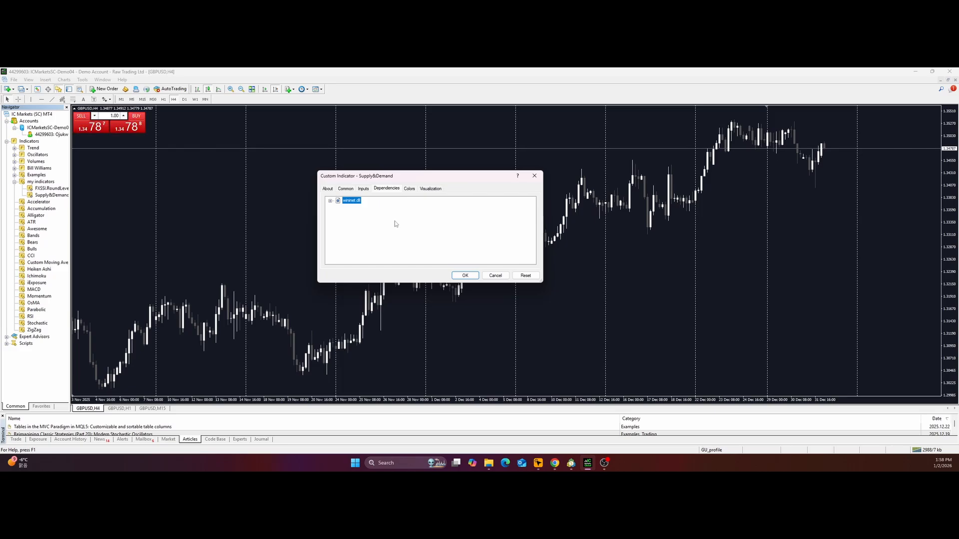
left_click(409, 189)
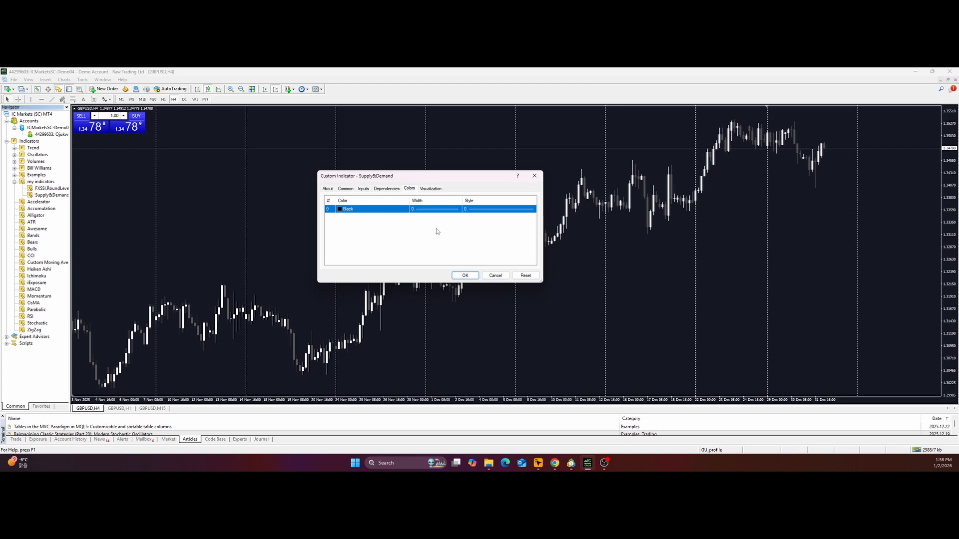
Limit the indicator's visualization to the H4 timeframe only and apply it to the chart.
left_click(430, 190)
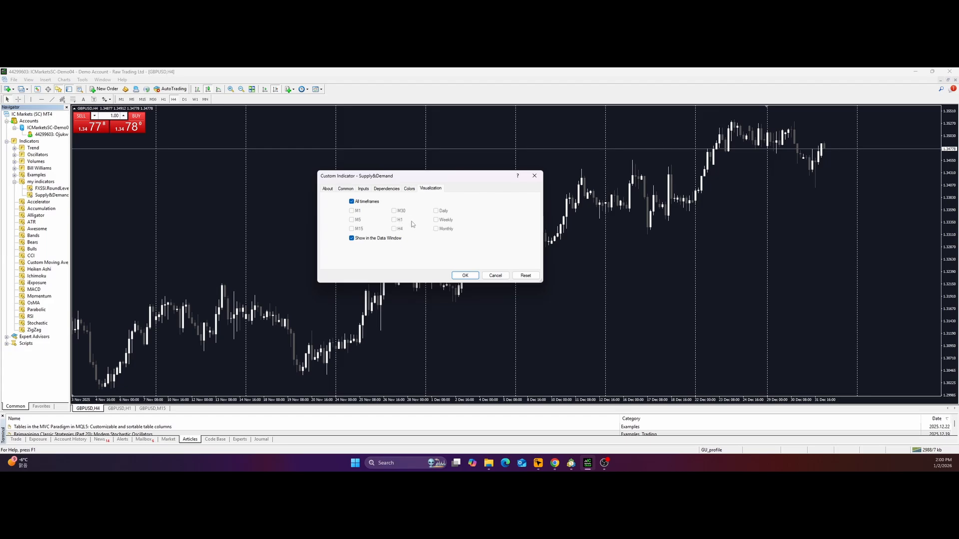
left_click(351, 201)
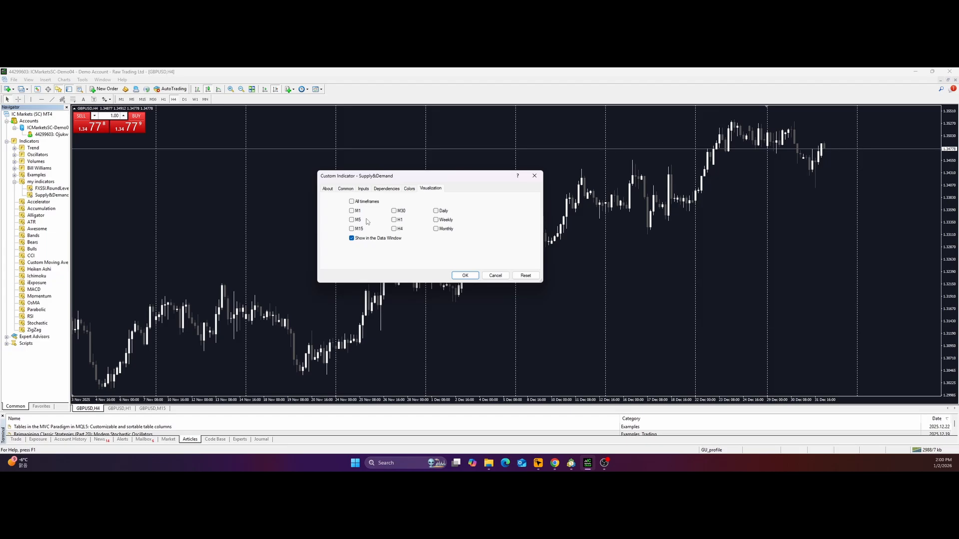
left_click(395, 229)
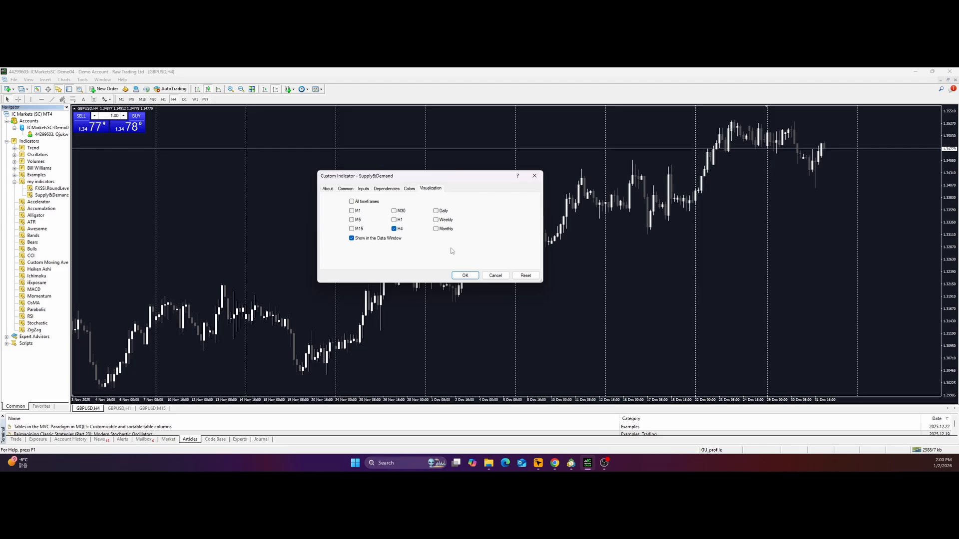
left_click(464, 276)
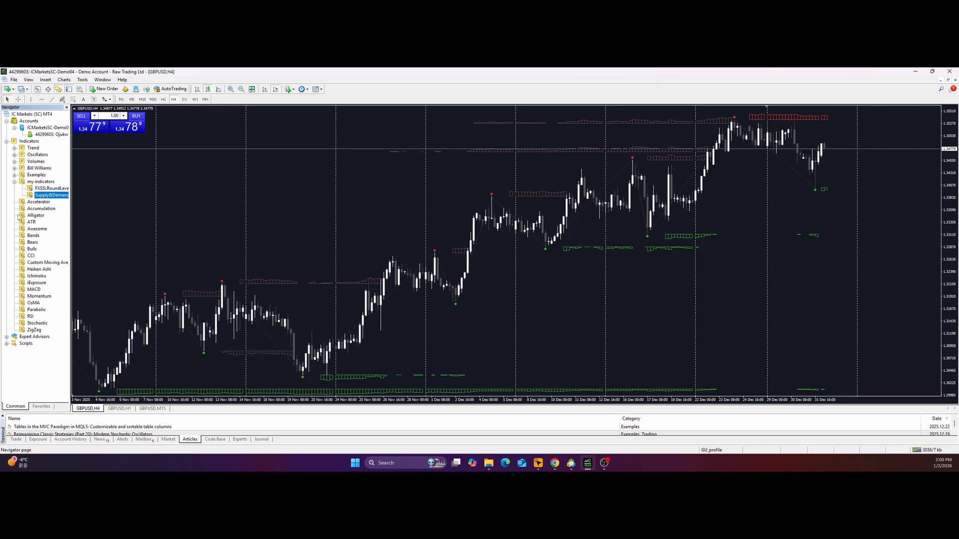
Hide the Navigator and switch the GBPUSD chart to the M1 timeframe, showing its latest bars.
key("ctrl+n")
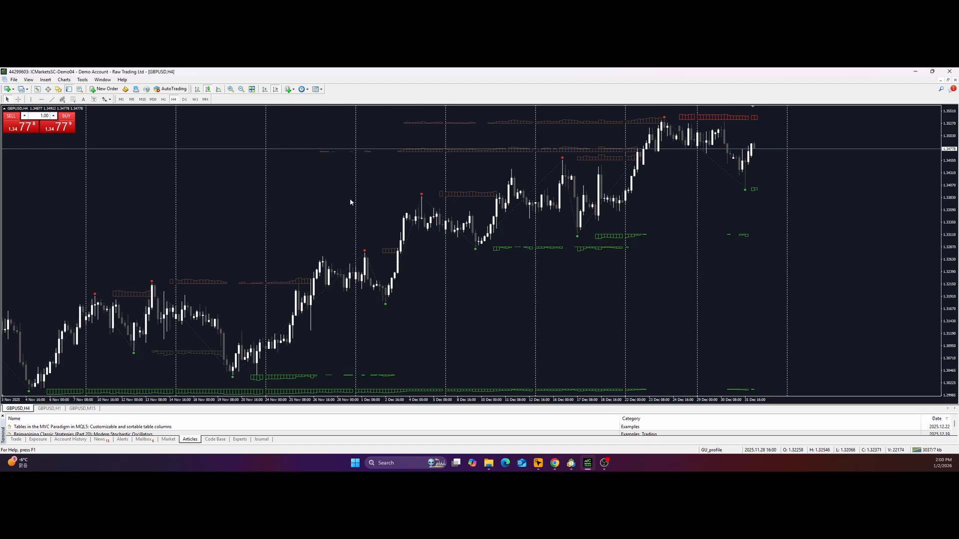
left_click(121, 98)
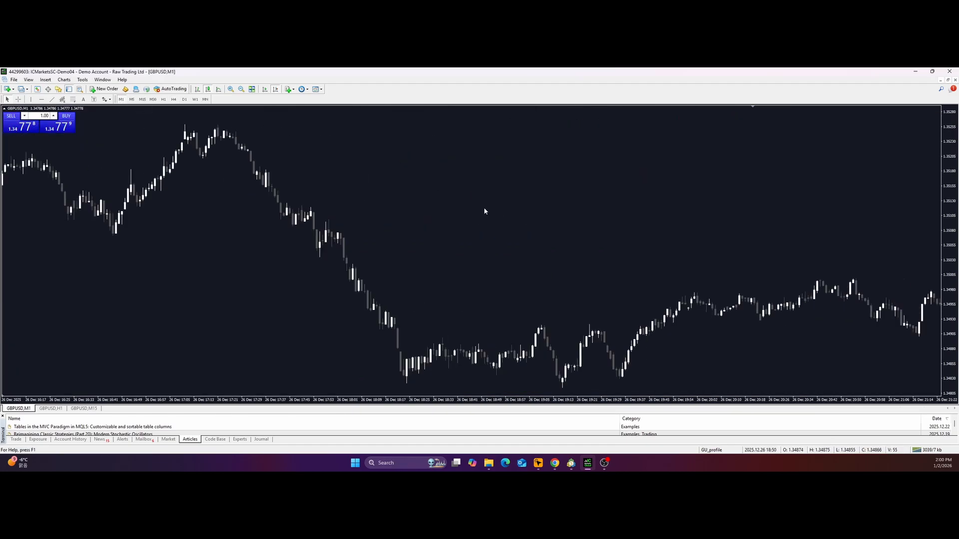
left_click(265, 89)
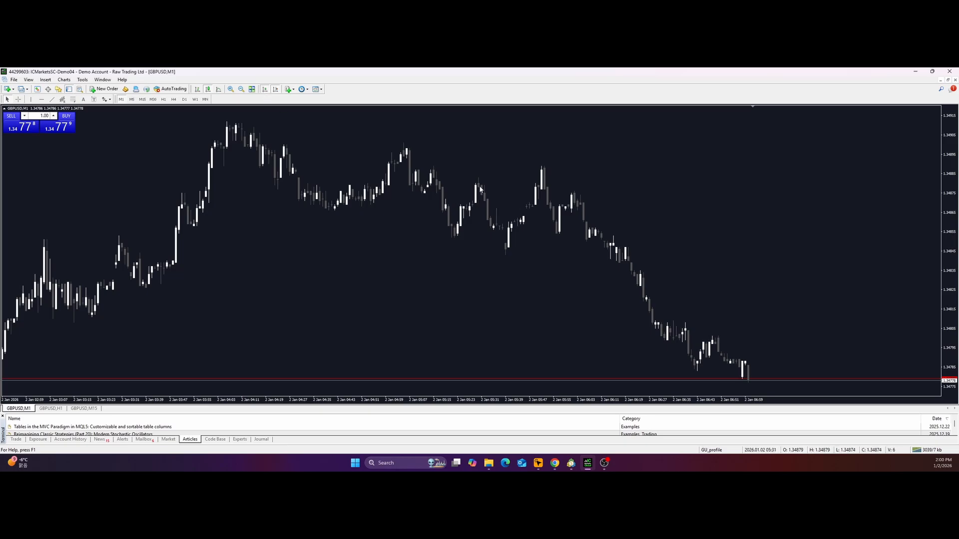
Check the GBPUSD chart on the M5, M30, H1, H4, D1 and W1 timeframes, ending back on H4.
left_click(132, 99)
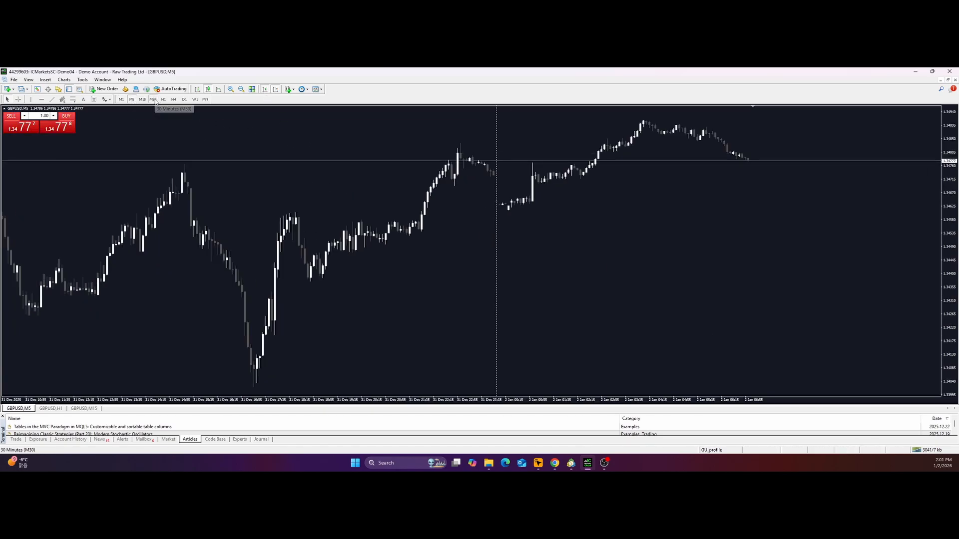
left_click(153, 99)
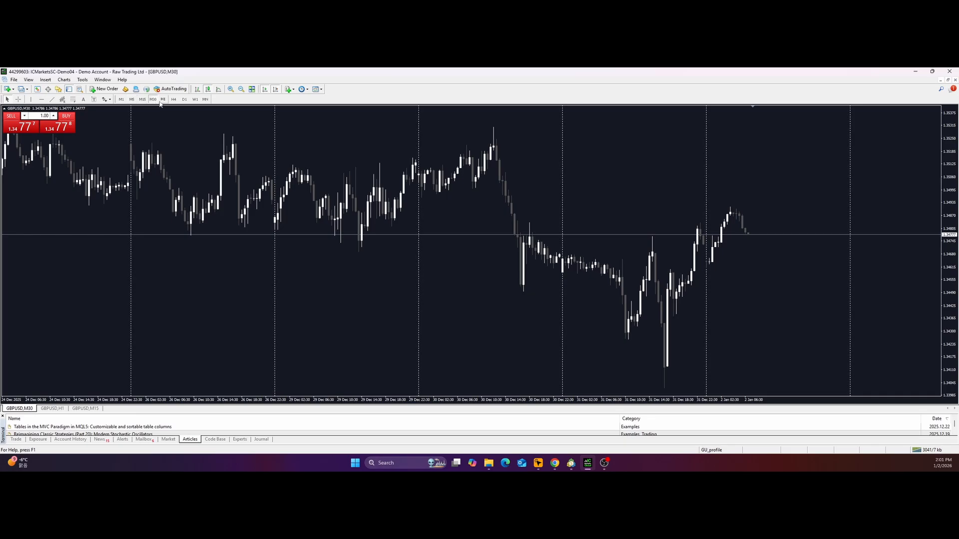
left_click(163, 99)
left_click(173, 99)
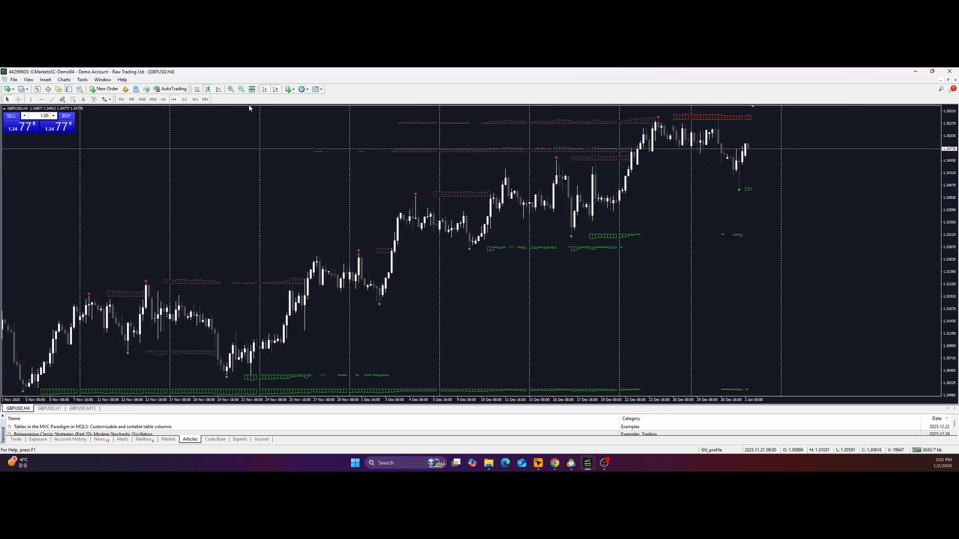
left_click(184, 99)
left_click(195, 100)
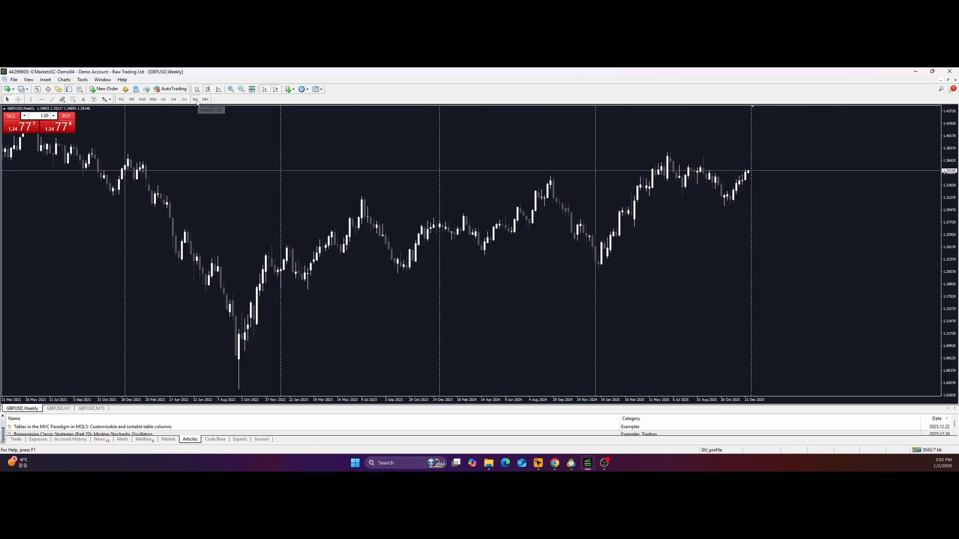
left_click(174, 101)
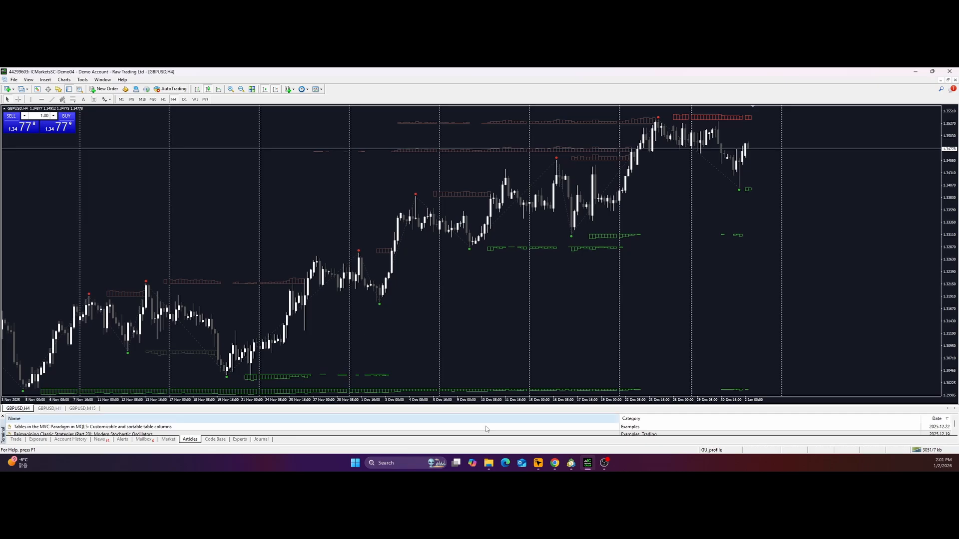
Switch to MetaTrader 5 and extract the Supply_and_Demand_v1.08.mt5 archive in the supply_demand downloads folder.
mouse_move(573, 464)
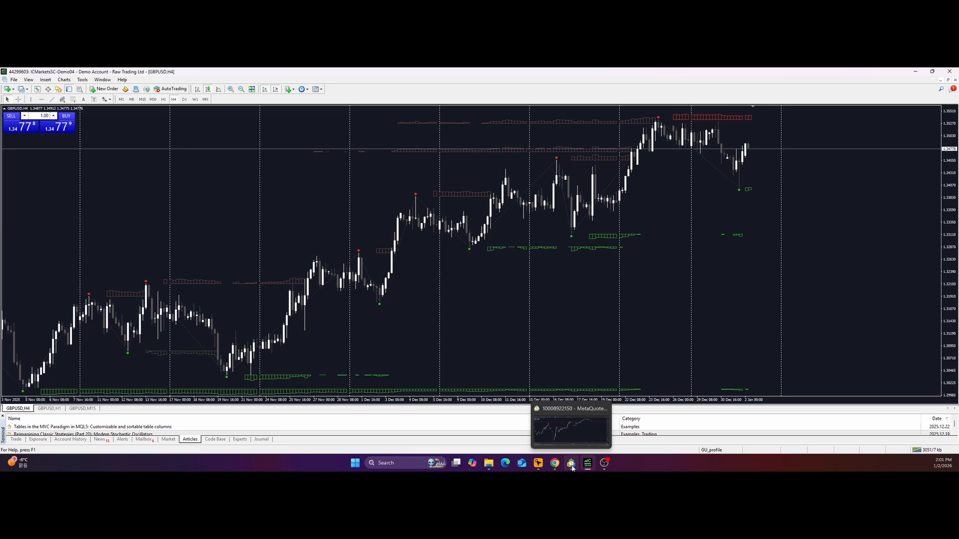
left_click(572, 465)
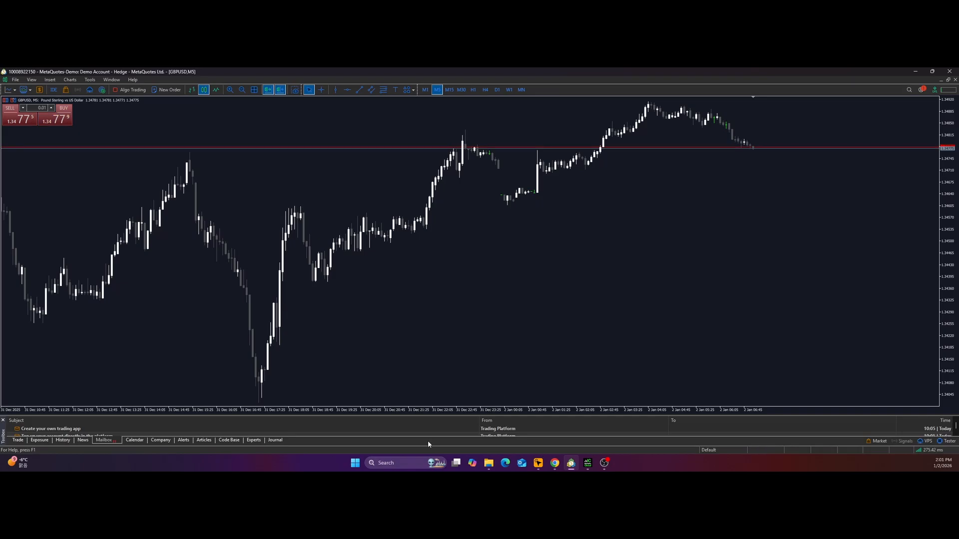
mouse_move(489, 464)
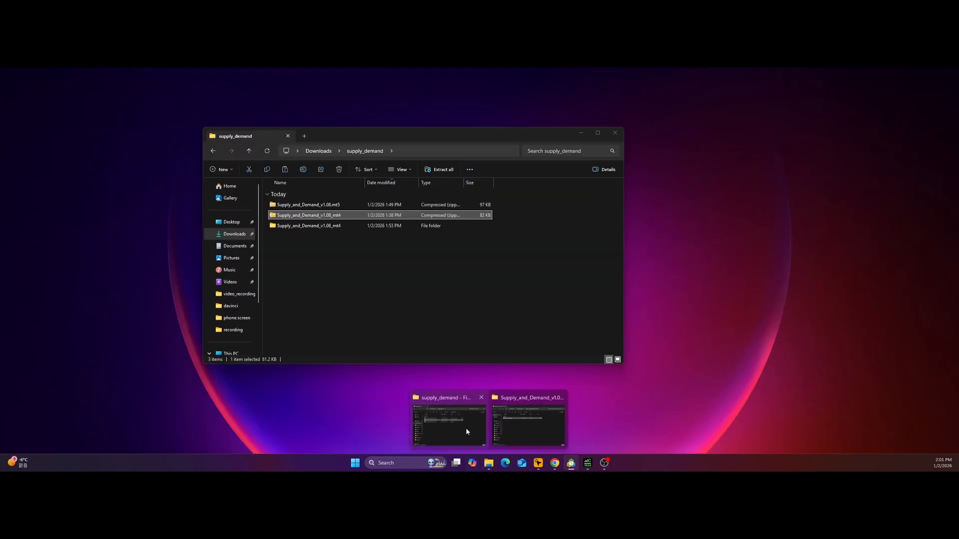
left_click(466, 430)
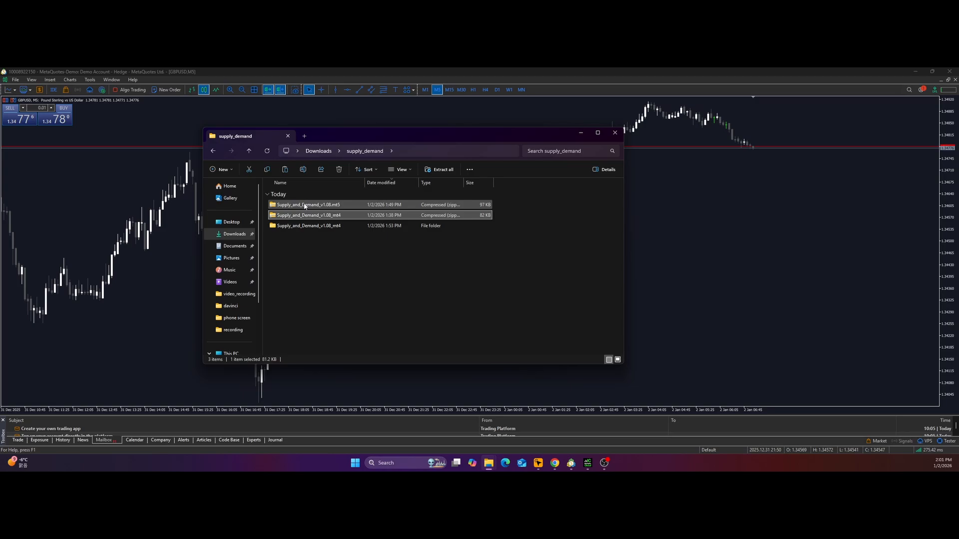
left_click(305, 205)
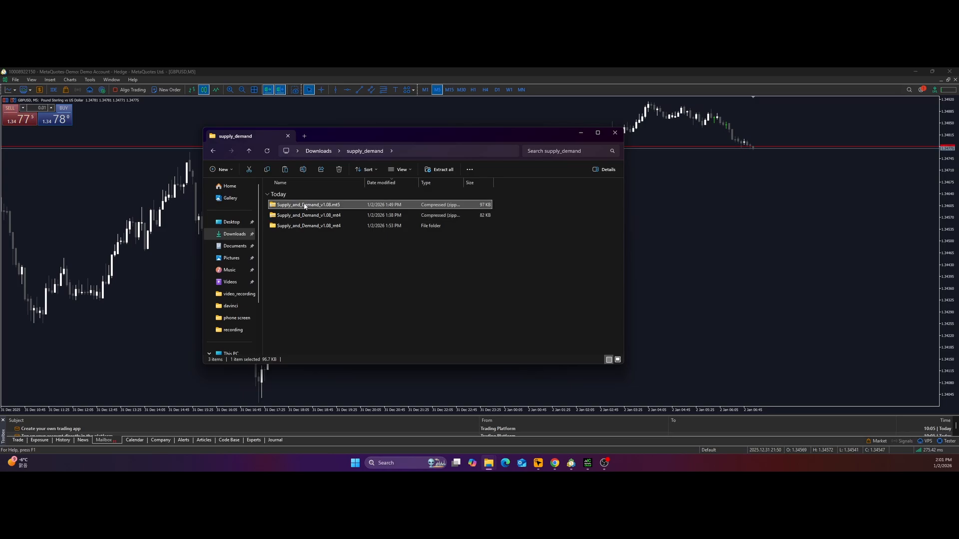
right_click(304, 205)
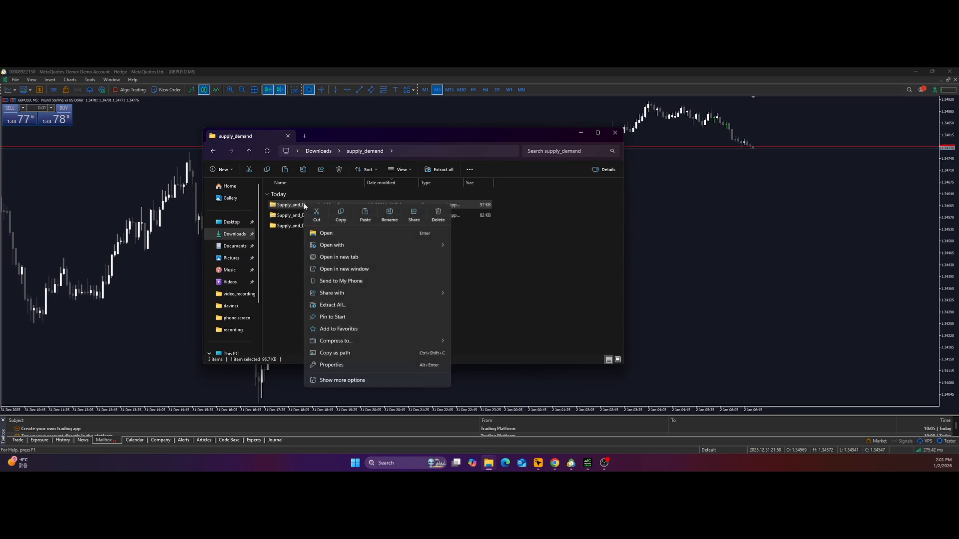
left_click(344, 305)
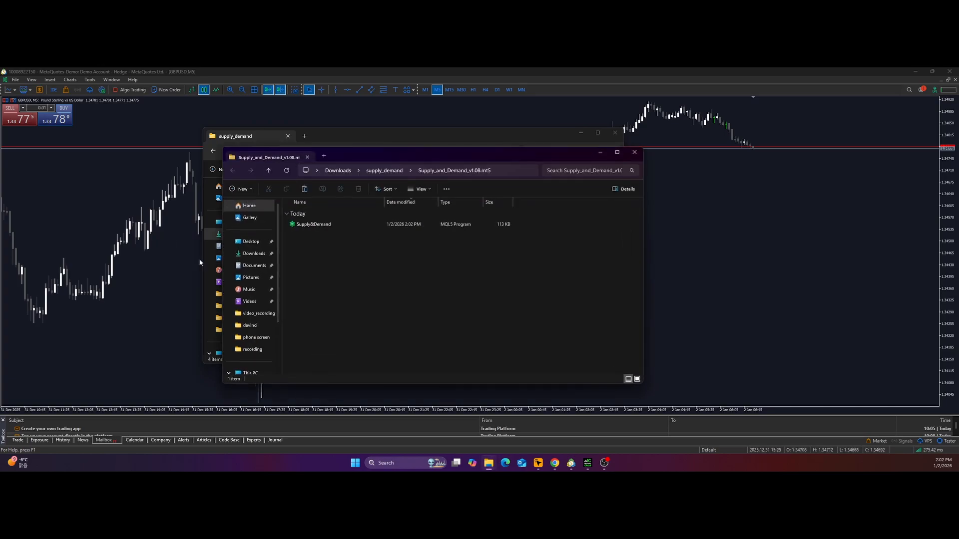
Copy the extracted Supply&Demand MQL5 program file and close both File Explorer windows.
left_click(314, 226)
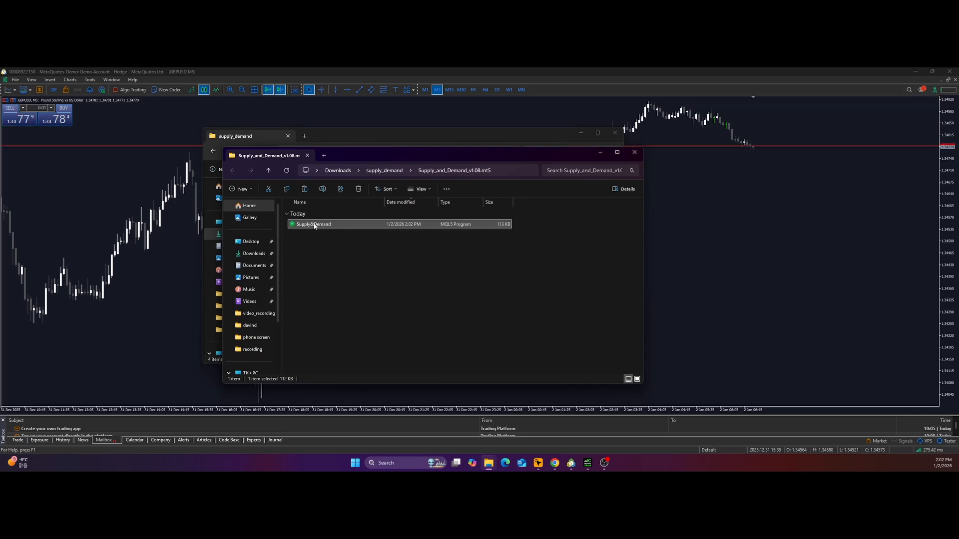
right_click(314, 225)
left_click(350, 235)
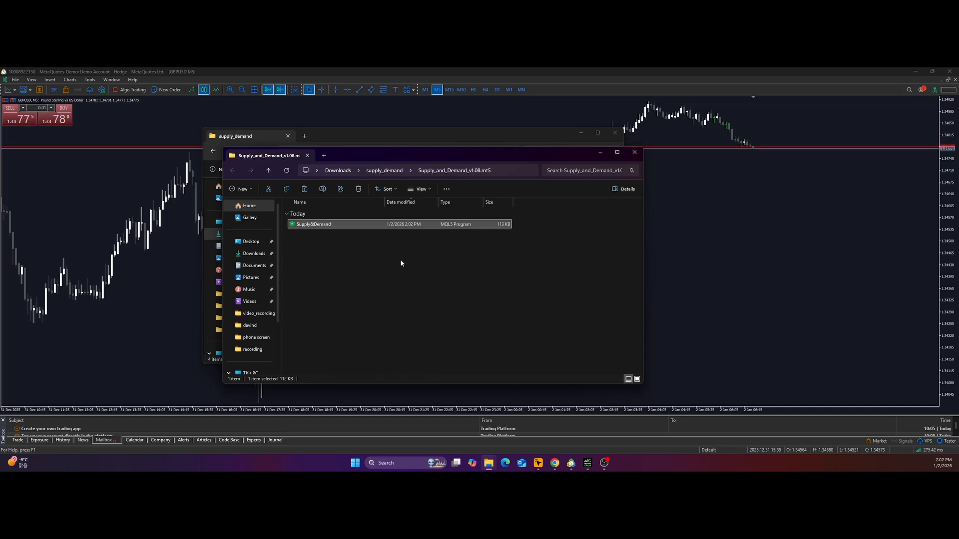
left_click(639, 156)
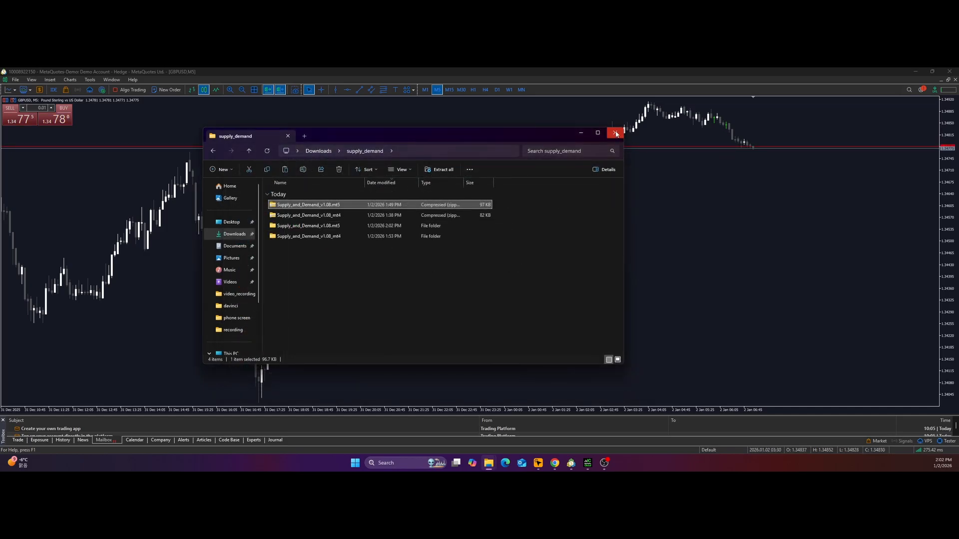
left_click(621, 135)
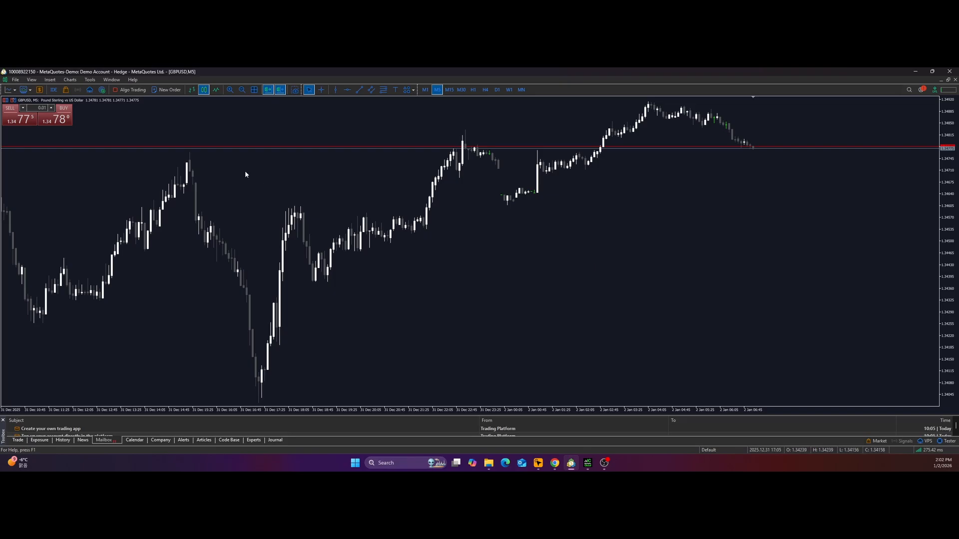
Open the MetaTrader 5 data folder and go to its MQL5 > Indicators subfolder.
left_click(17, 81)
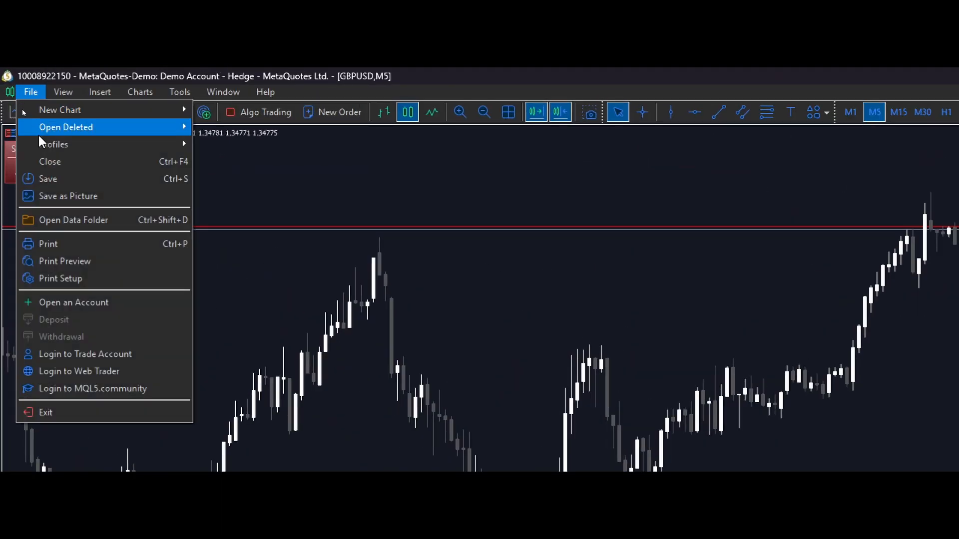
left_click(66, 225)
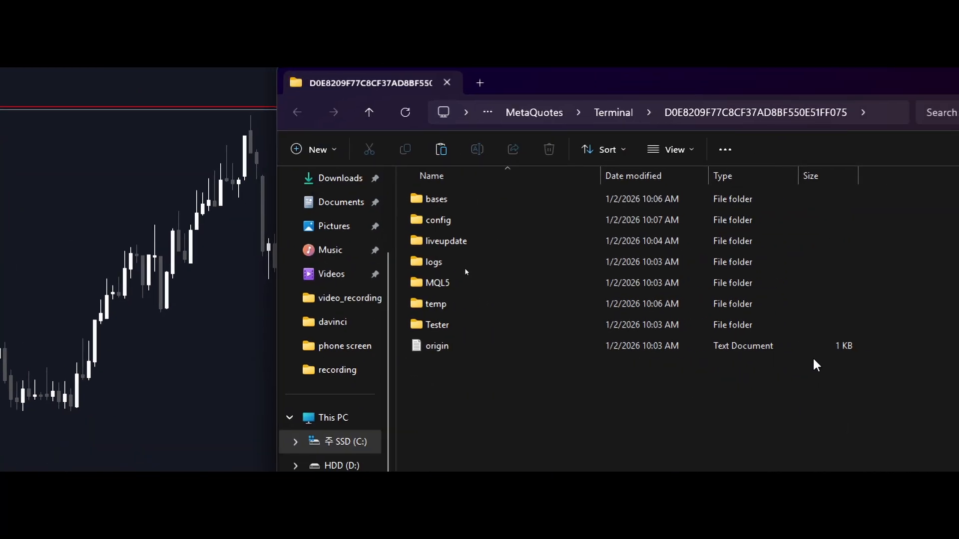
double_click(439, 282)
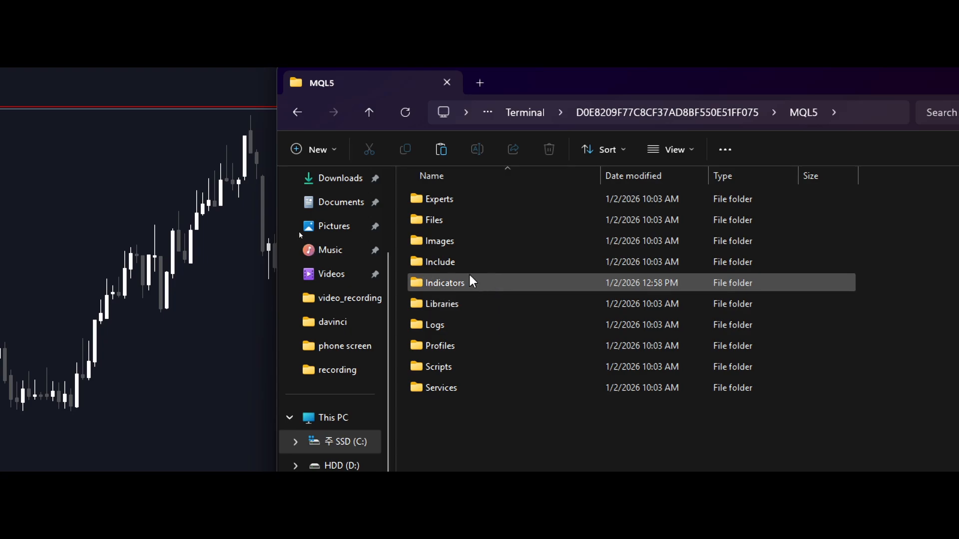
double_click(469, 282)
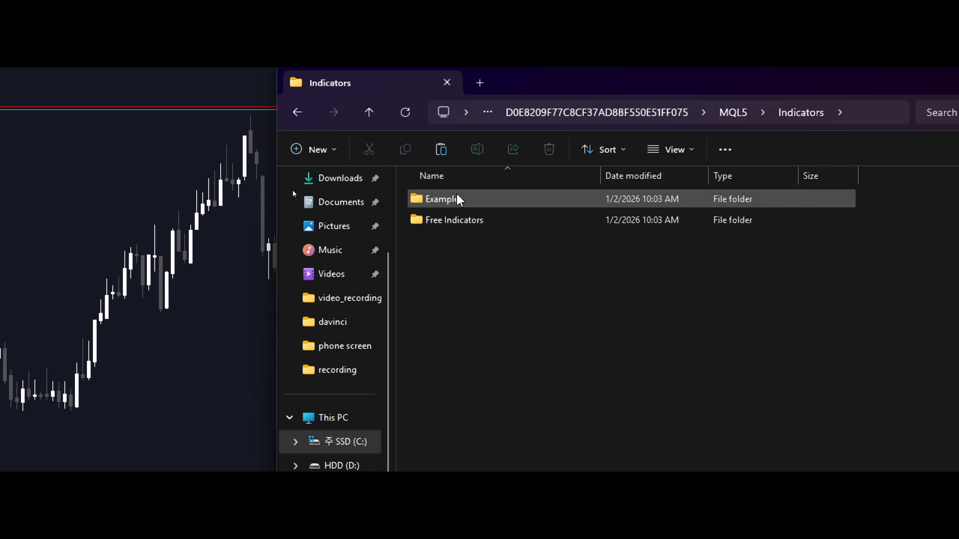
Create a new folder named "my indicators" inside the Indicators folder.
left_click(319, 149)
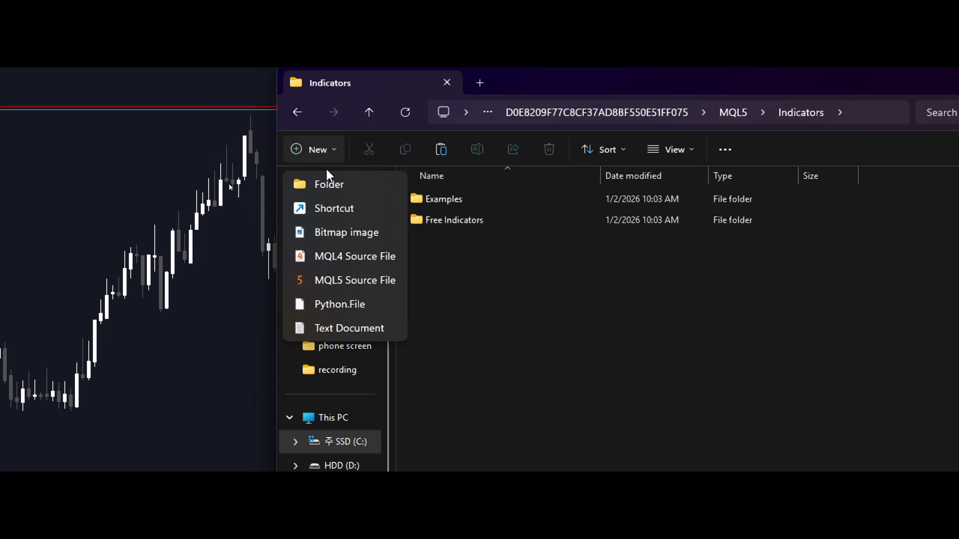
left_click(328, 184)
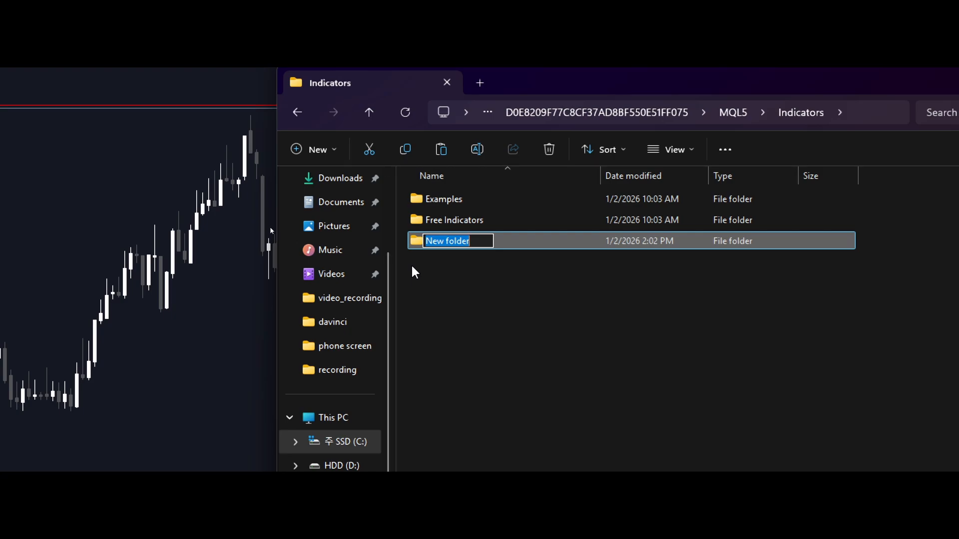
type("my ")
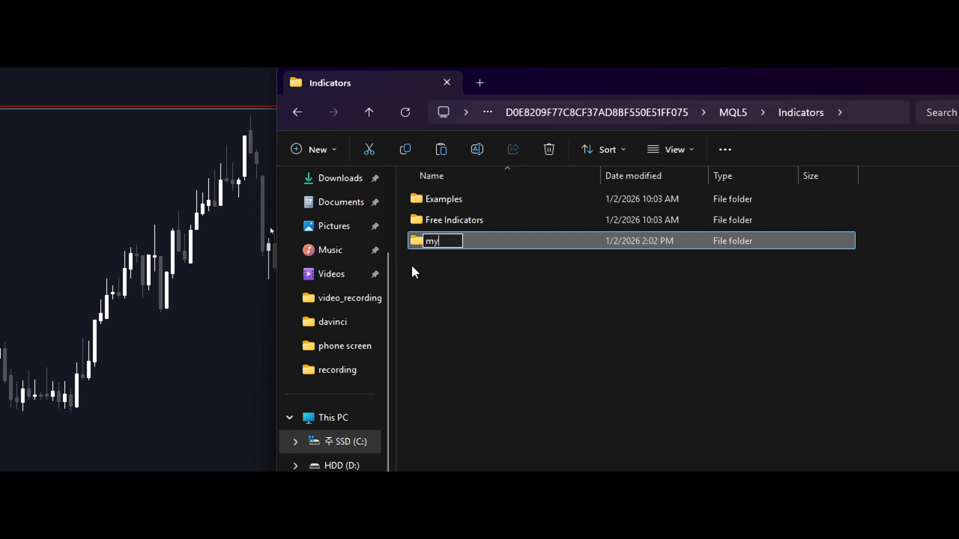
type("indicat")
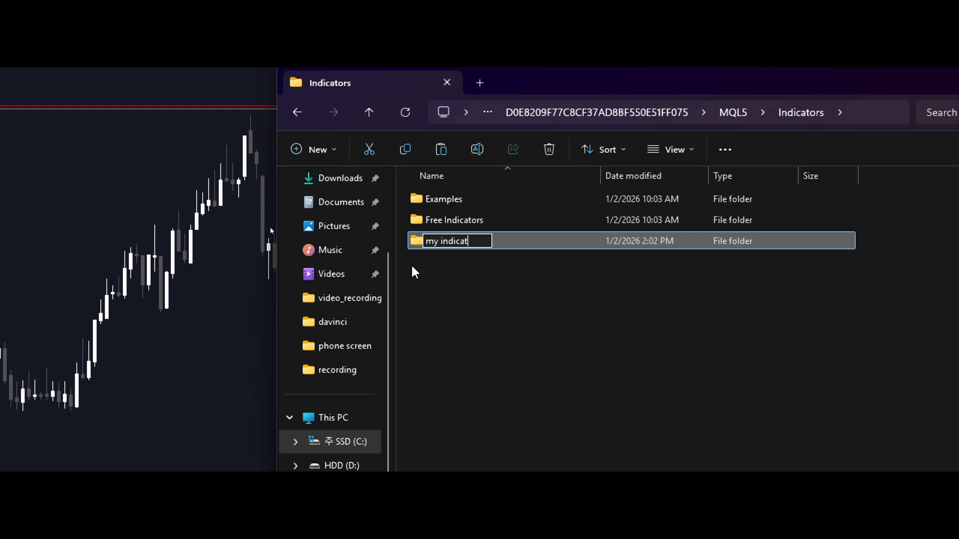
type("or")
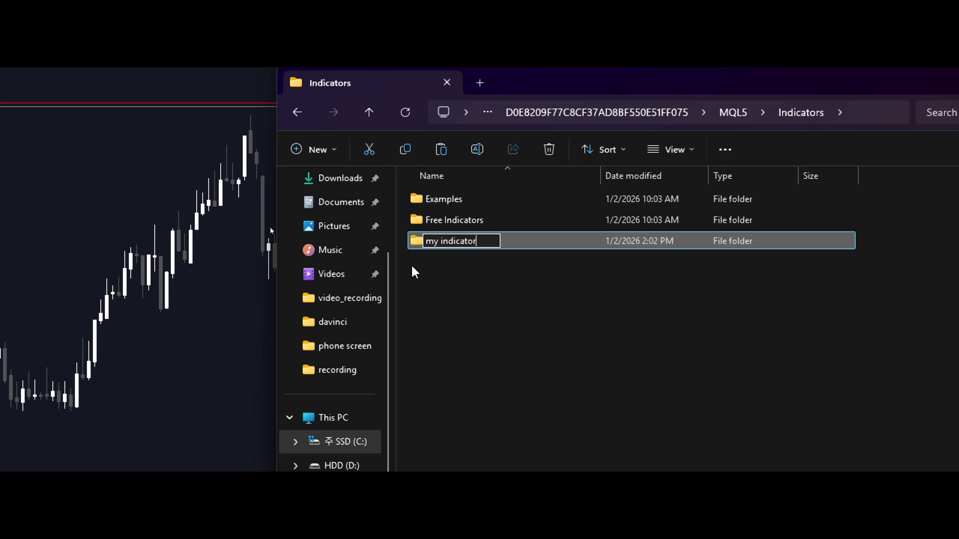
type("s")
key("Return")
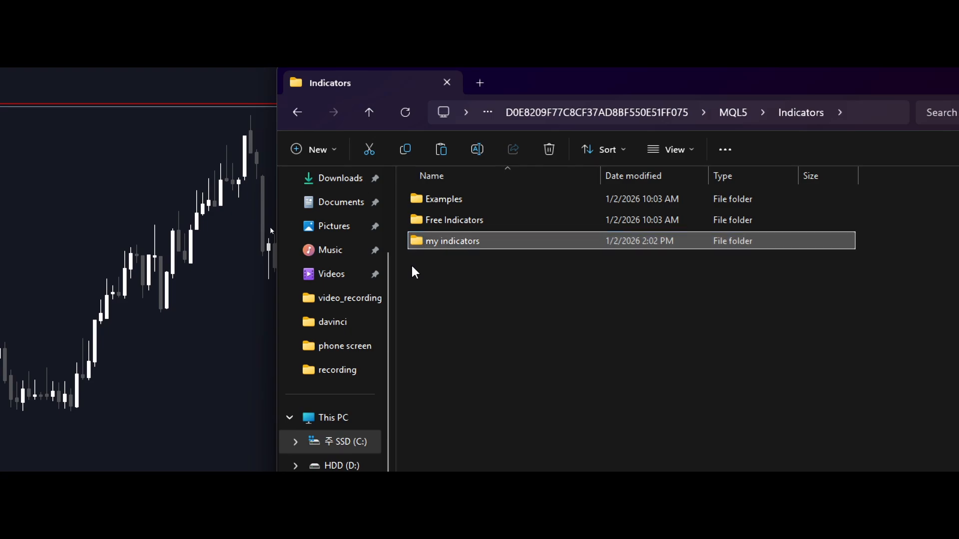
Paste the copied Supply&Demand file into the "my indicators" folder and close File Explorer.
key("Return")
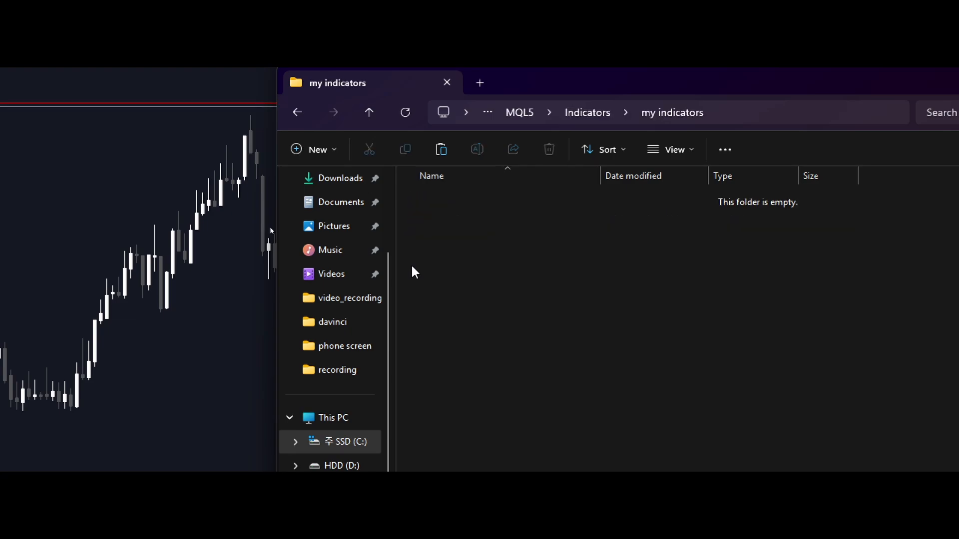
right_click(450, 205)
left_click(472, 224)
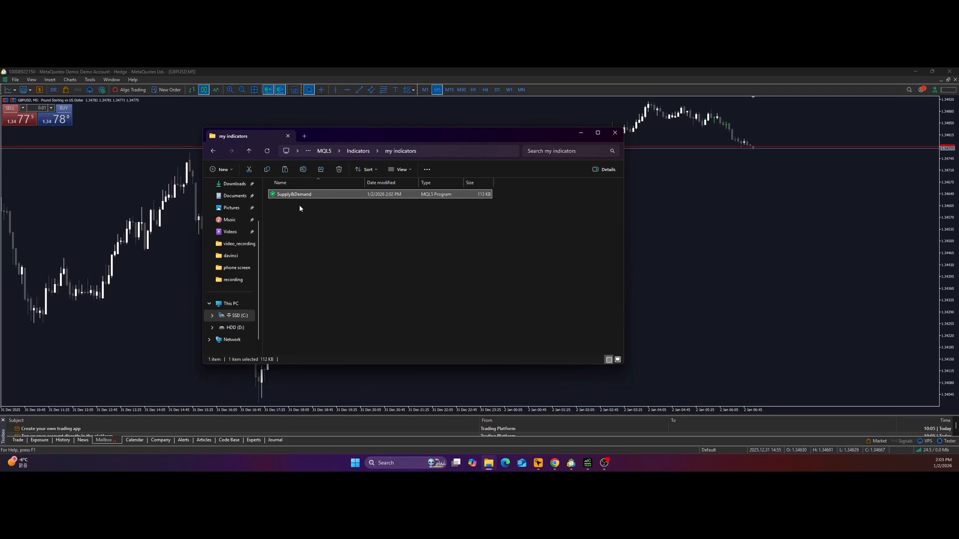
left_click(615, 133)
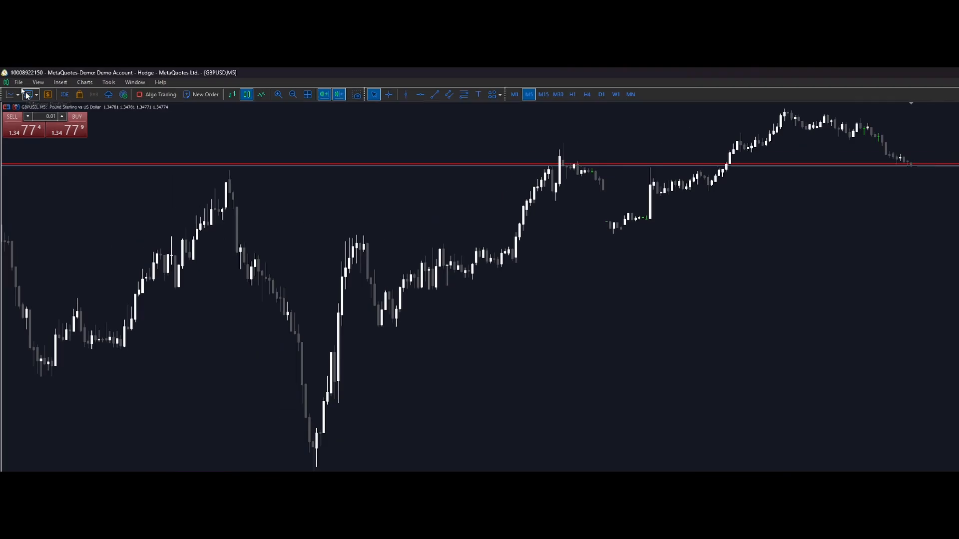
Show the Navigator in MetaTrader 5, expand Free Indicators and refresh the indicator list to load the "my indicators" folder.
left_click(37, 82)
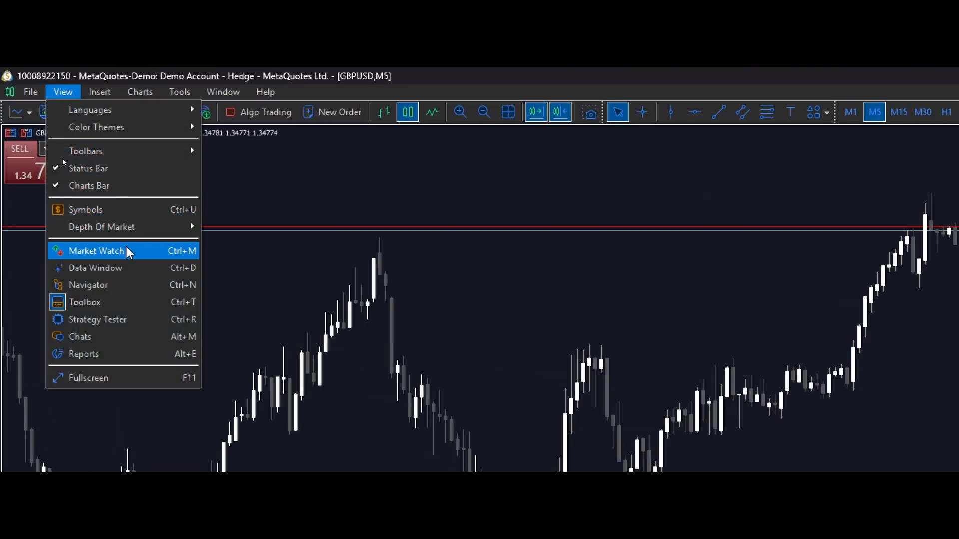
left_click(89, 287)
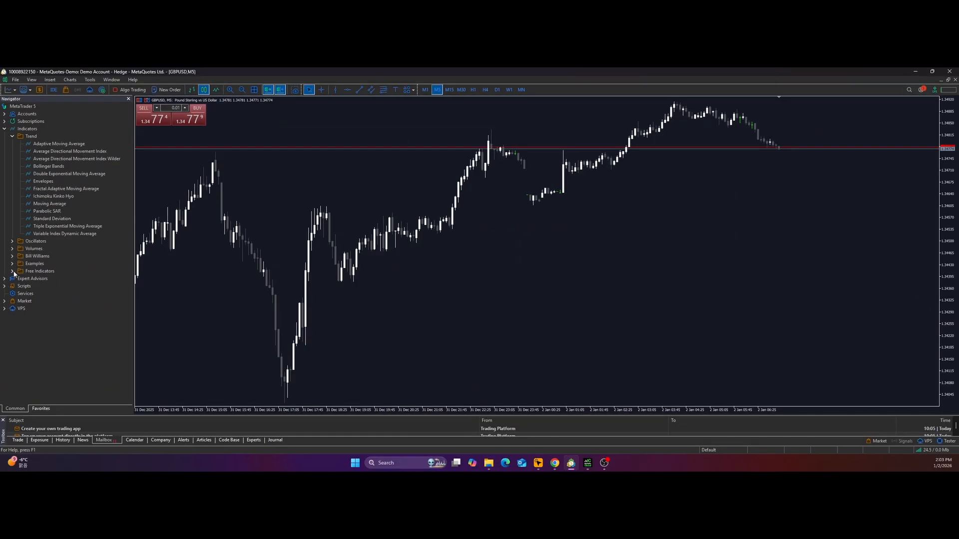
left_click(12, 271)
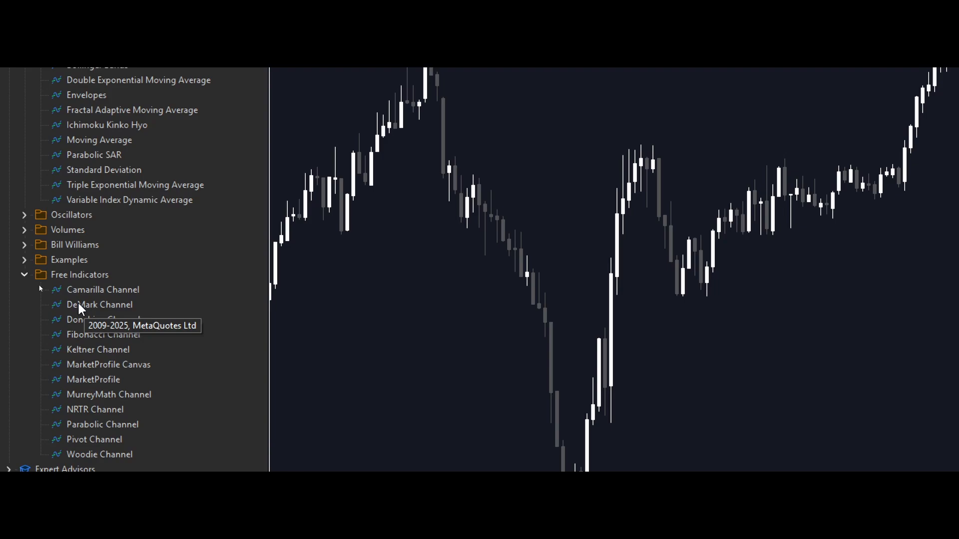
right_click(79, 278)
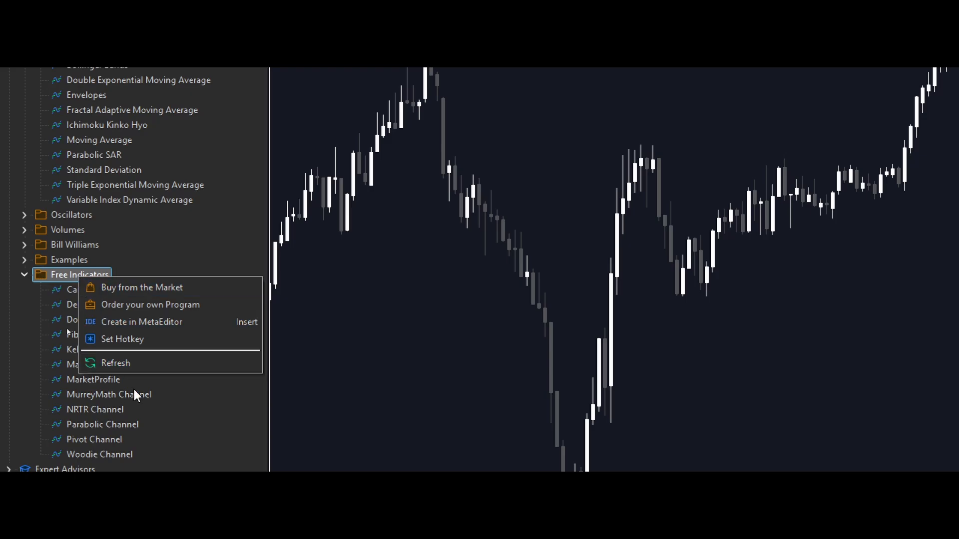
left_click(127, 363)
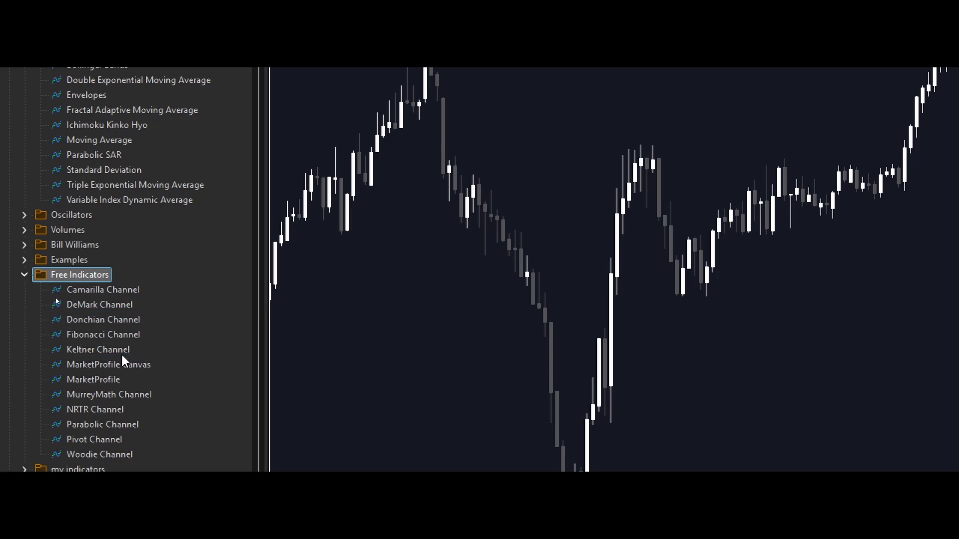
scroll(148, 235, "down", 3)
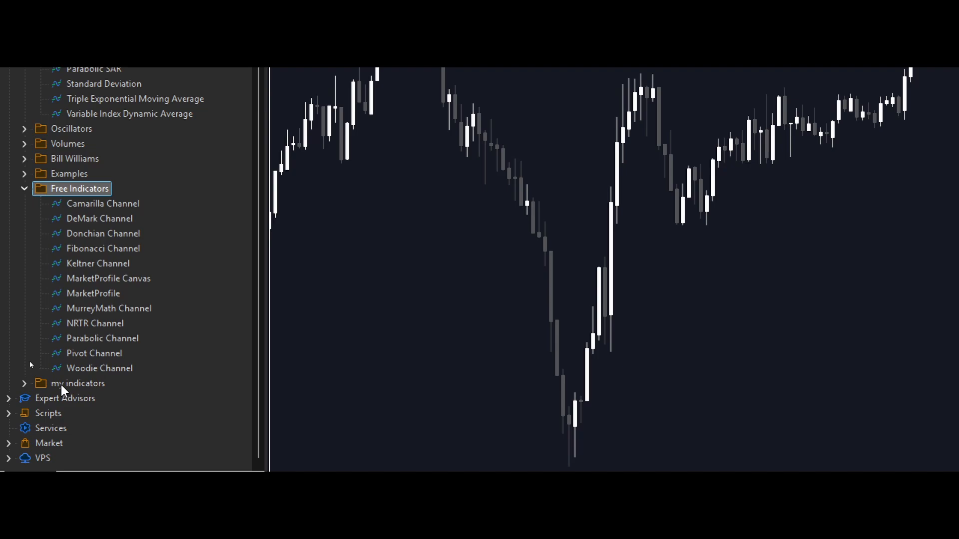
Add Supply&Demand from the "my indicators" folder to the GBPUSD chart and allow DLL imports for it.
left_click(25, 383)
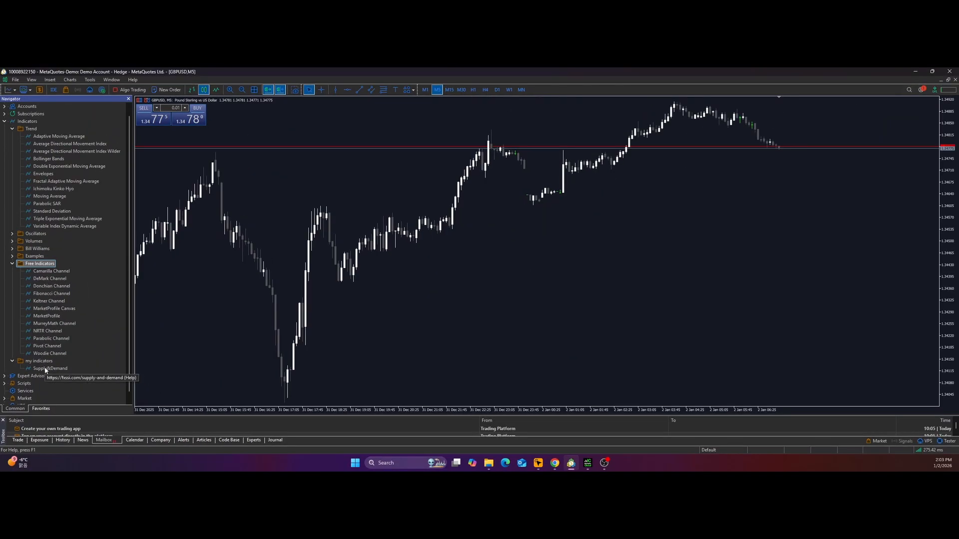
left_click_drag(44, 370, 415, 216)
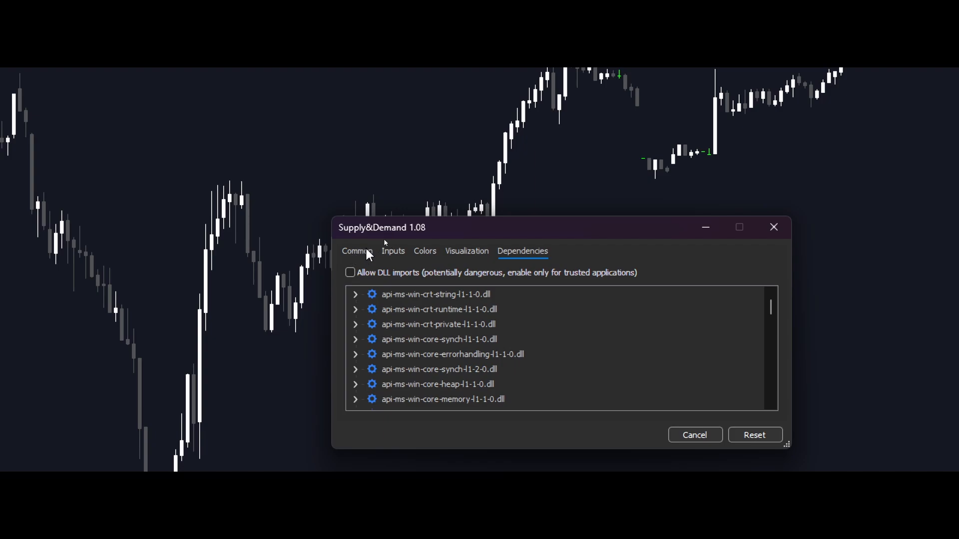
left_click(350, 273)
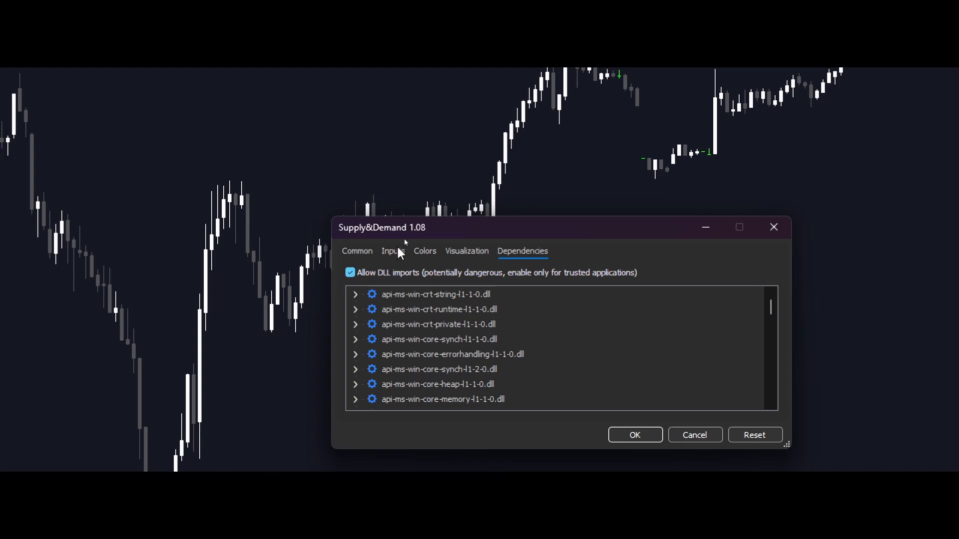
Review the Supply&Demand settings, disable All timeframes, enable only 15 Minutes among the minute timeframes, and apply the indicator.
left_click(362, 252)
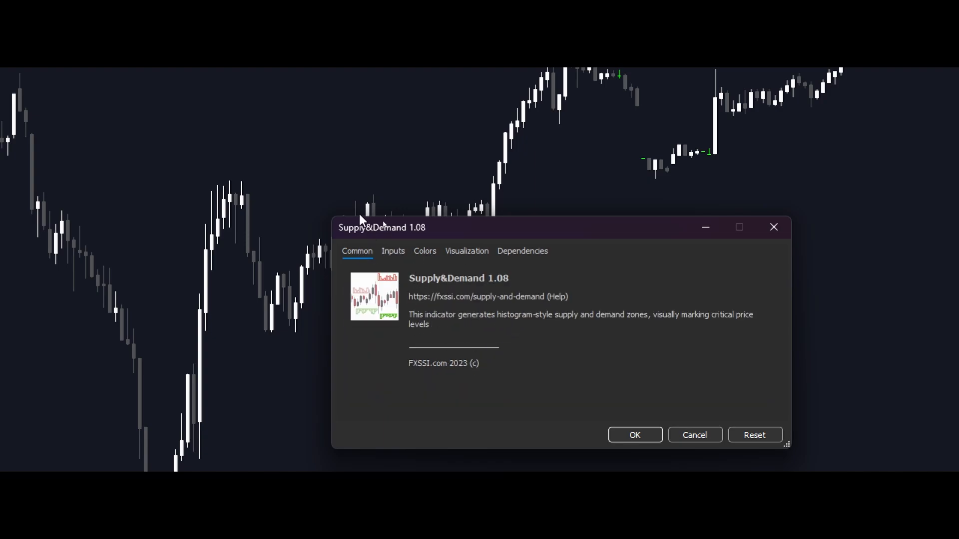
left_click(392, 251)
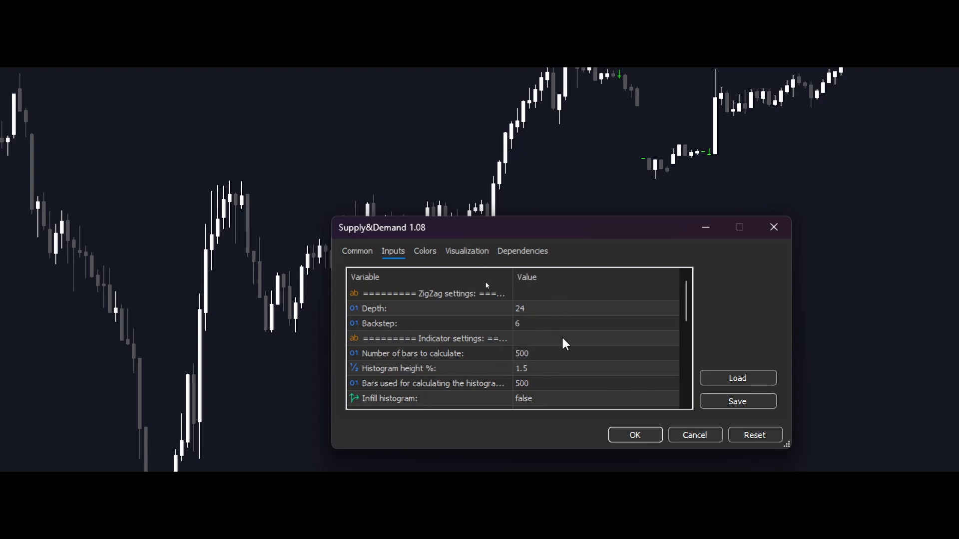
left_click(418, 251)
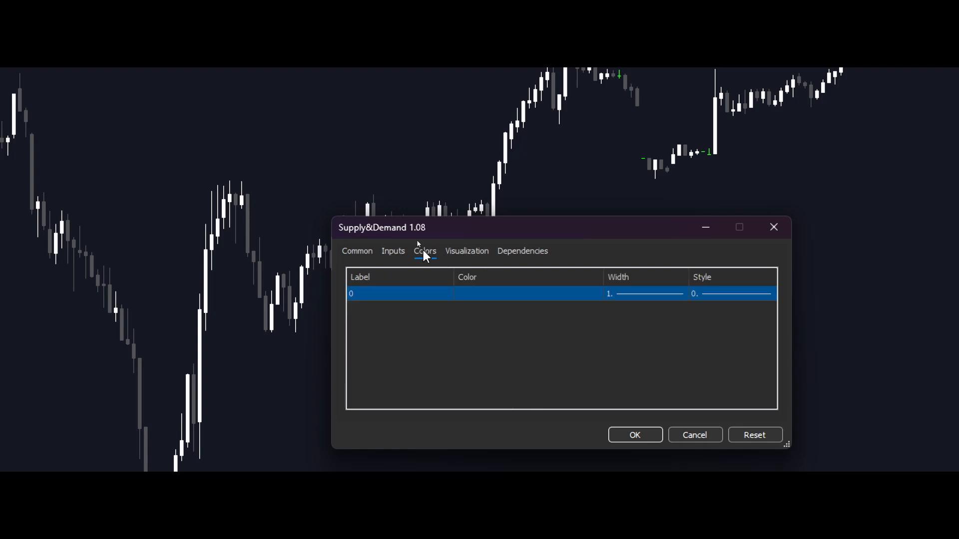
left_click(467, 254)
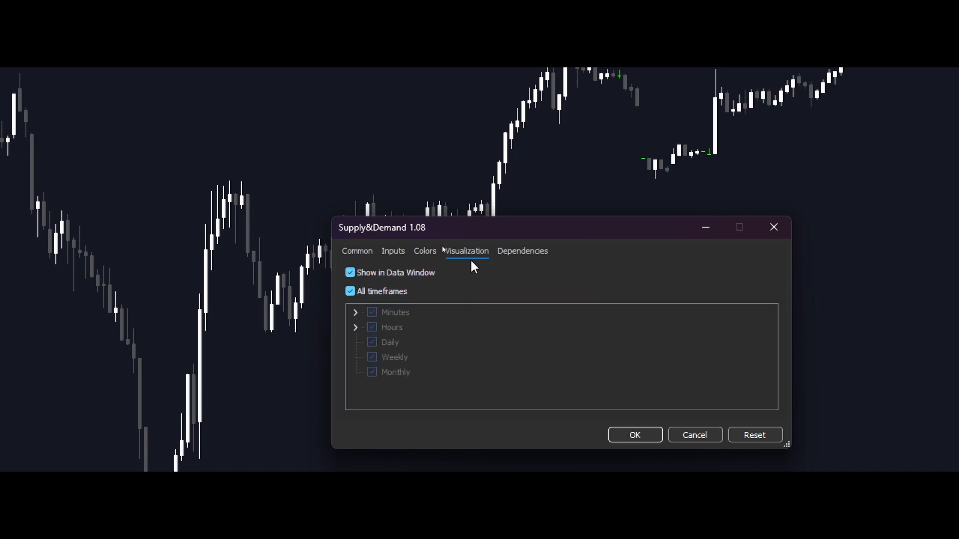
left_click(350, 292)
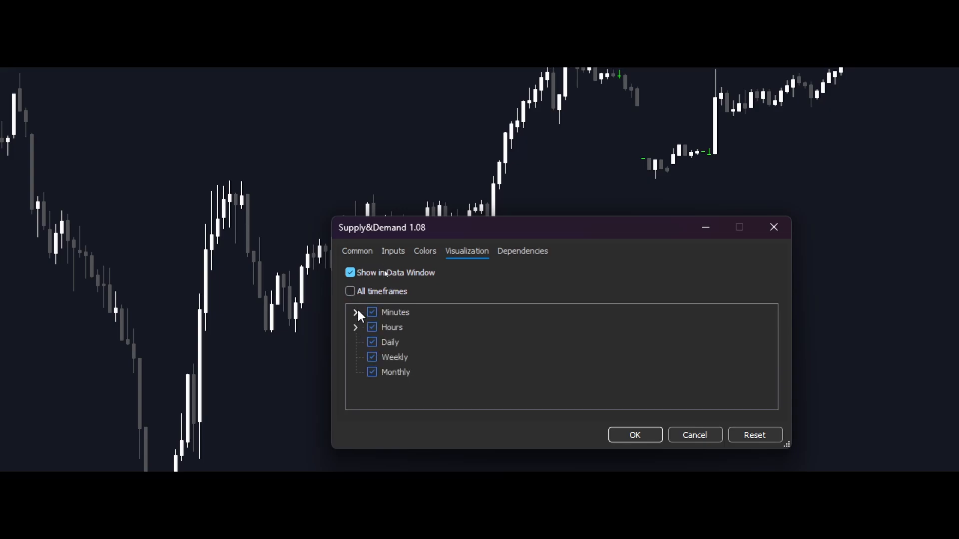
left_click(355, 313)
scroll(430, 365, "down", 1)
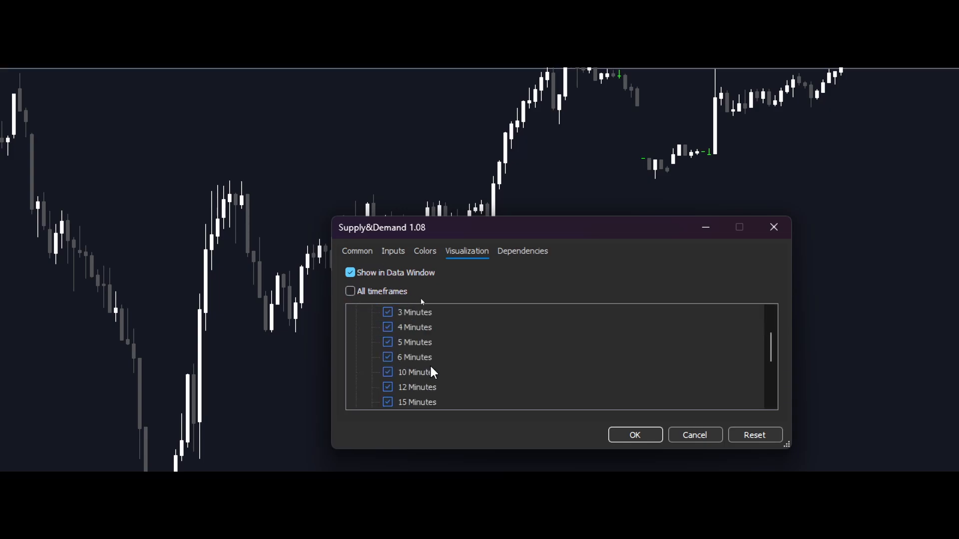
scroll(427, 362, "up", 1)
left_click(372, 313)
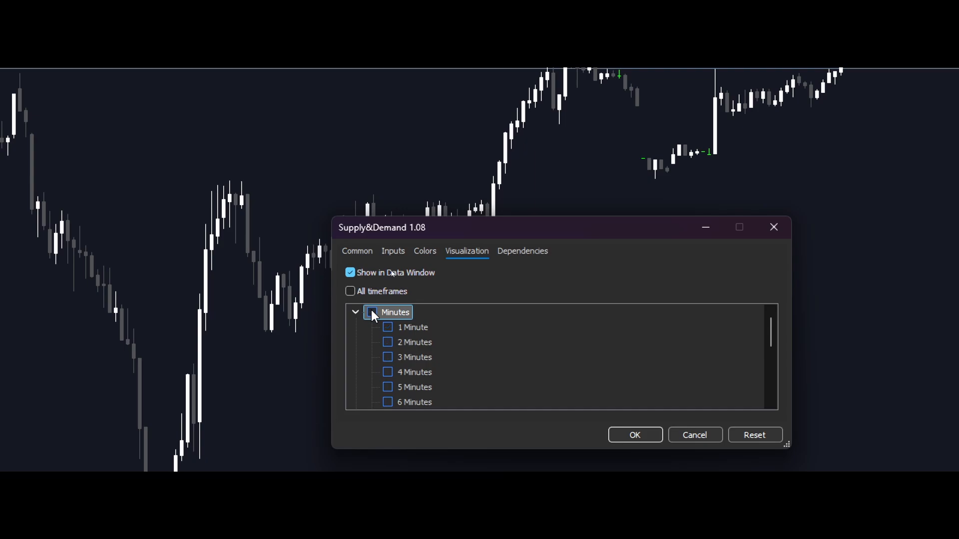
scroll(423, 350, "down", 2)
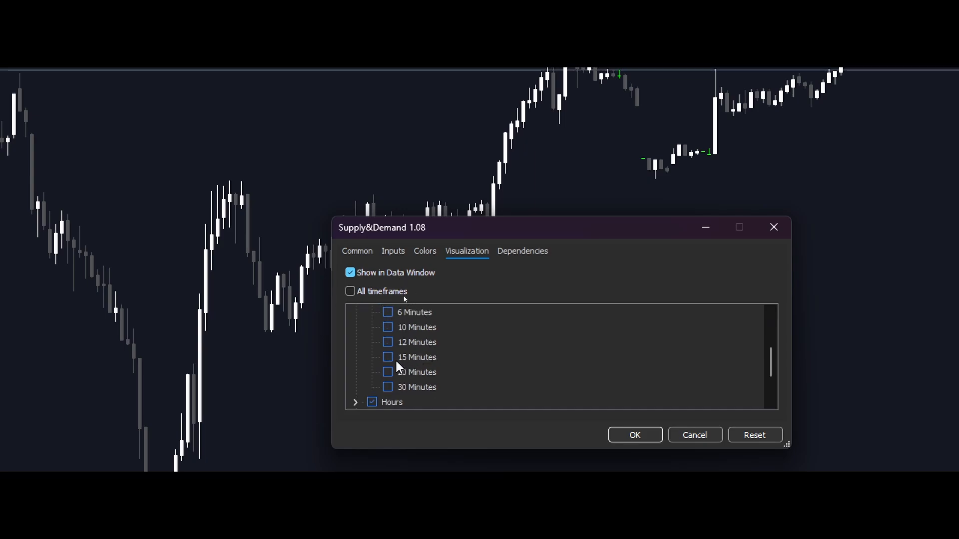
left_click(387, 357)
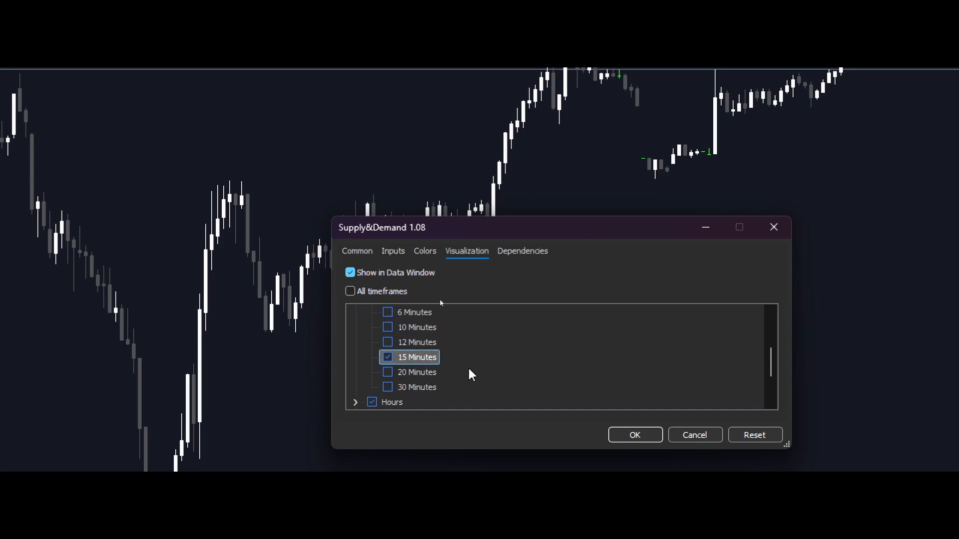
left_click(628, 422)
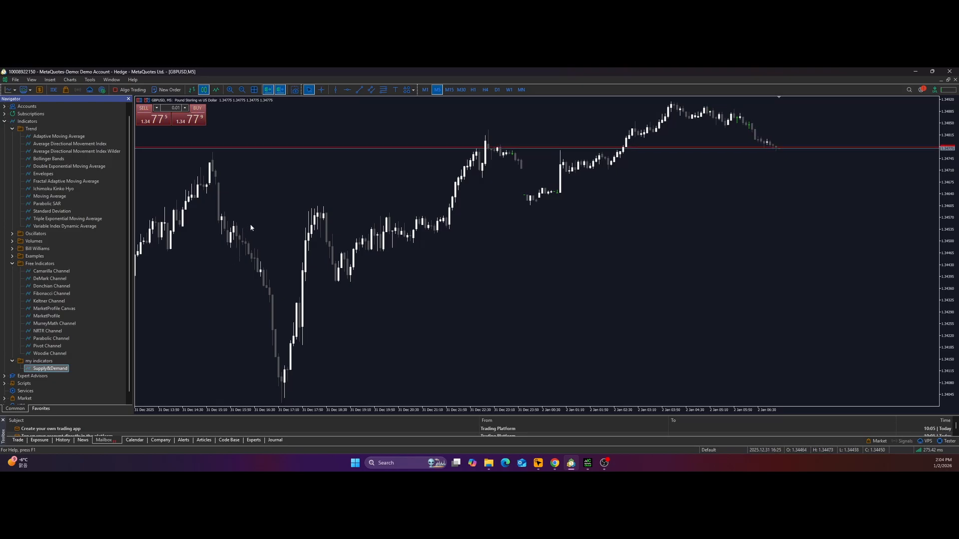
Hide the Navigator and compare the indicator's display on the M15 and M30 timeframes, ending on M15.
key("ctrl+n")
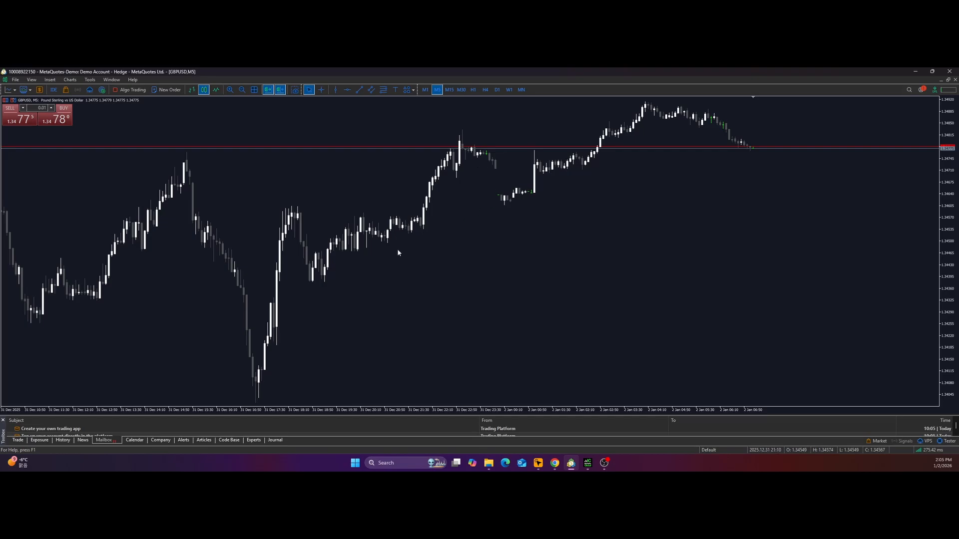
left_click(449, 90)
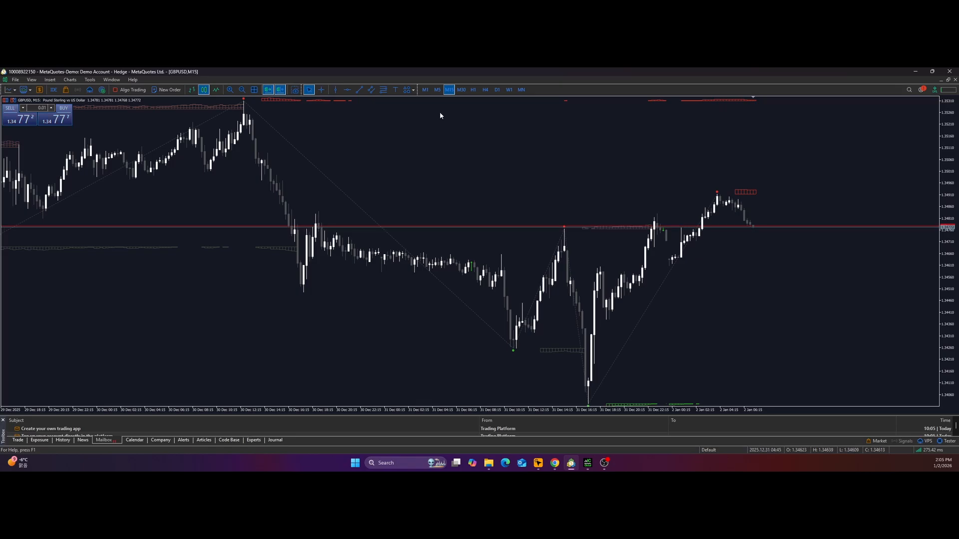
left_click(461, 90)
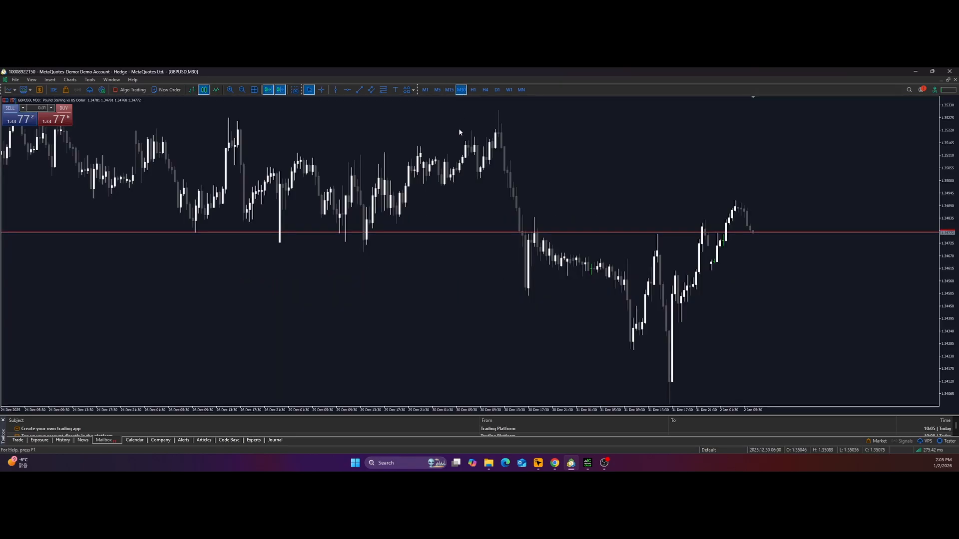
left_click(449, 90)
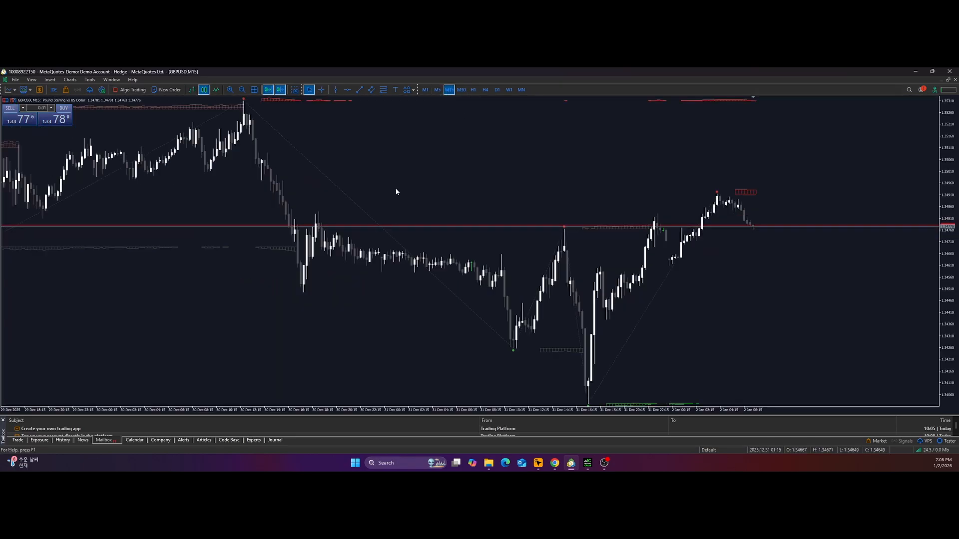